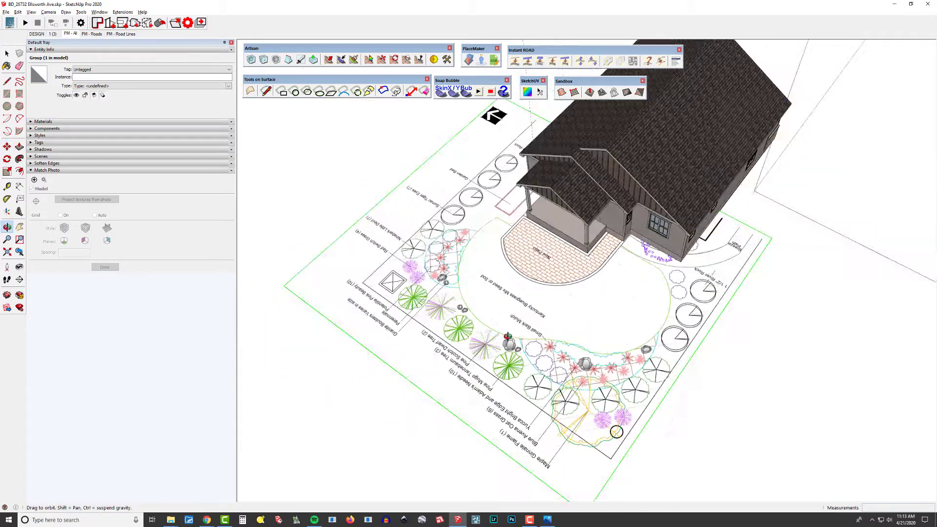
Open the landscape plan group for editing and examine the yard layout from several sides
{"action": "key", "text": "space"}
{"action": "double_click", "coordinate": [597, 305]}
{"action": "middle_click_drag", "start_coordinate": [696, 323], "coordinate": [665, 277]}
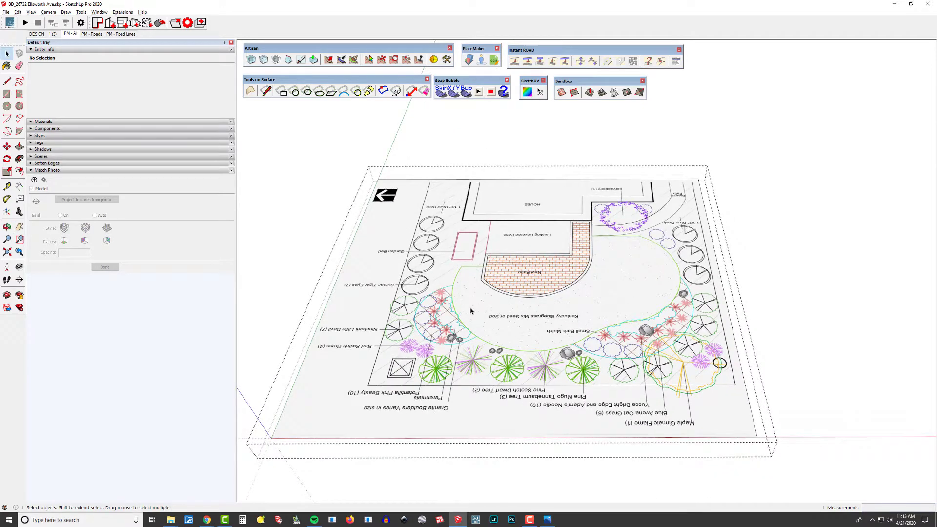
{"action": "middle_click_drag", "start_coordinate": [618, 276], "coordinate": [574, 316]}
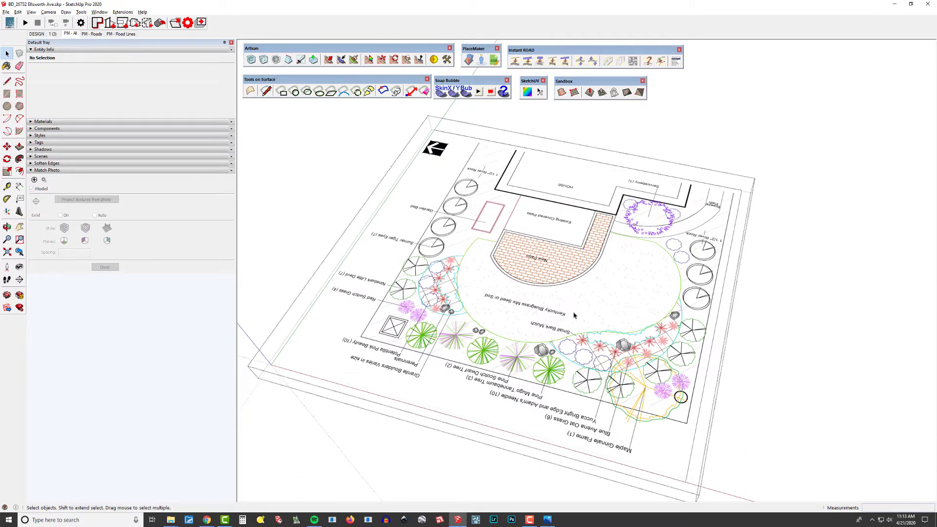
{"action": "middle_click_drag", "start_coordinate": [690, 269], "coordinate": [420, 272]}
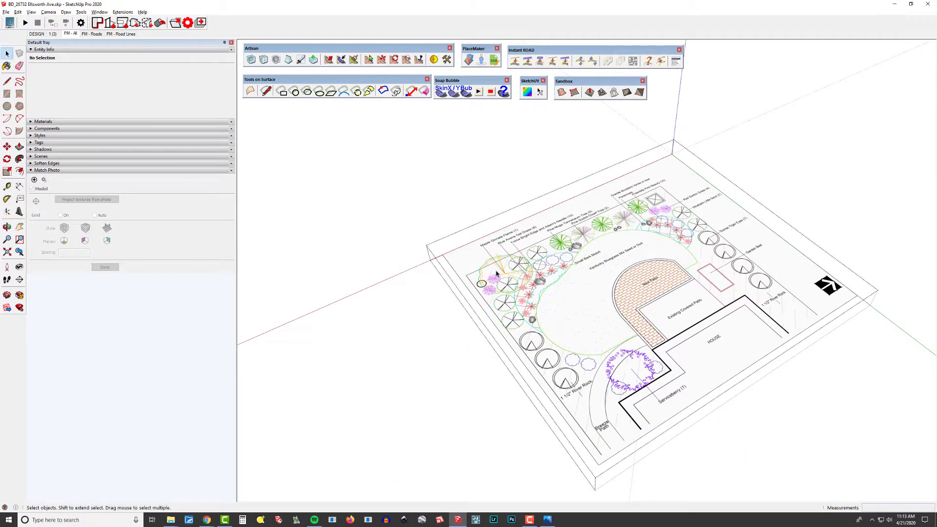
{"action": "mouse_move", "coordinate": [572, 303]}
{"action": "middle_mouse_down"}
{"action": "mouse_move", "coordinate": [677, 316]}
{"action": "mouse_move", "coordinate": [647, 293]}
{"action": "mouse_move", "coordinate": [606, 314]}
{"action": "mouse_move", "coordinate": [578, 292]}
{"action": "middle_mouse_up"}
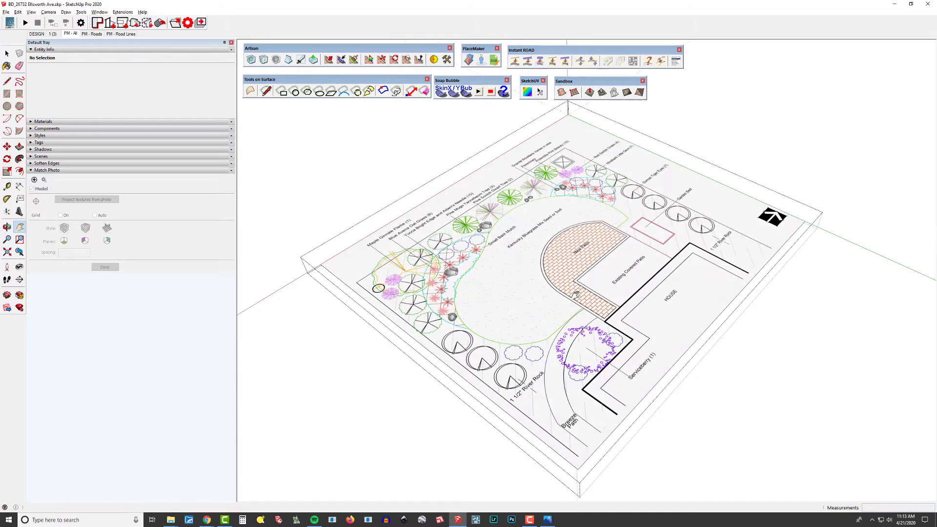
{"action": "scroll", "coordinate": [476, 322], "scroll_direction": "up", "scroll_amount": 2}
{"action": "middle_click_drag", "start_coordinate": [476, 324], "coordinate": [478, 314]}
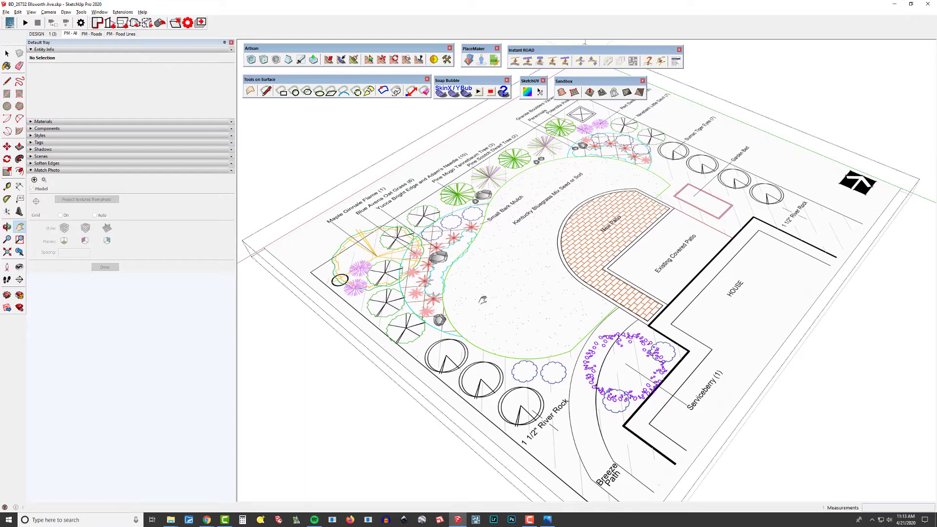
{"action": "middle_click_drag", "start_coordinate": [601, 256], "coordinate": [645, 271], "text": "shift"}
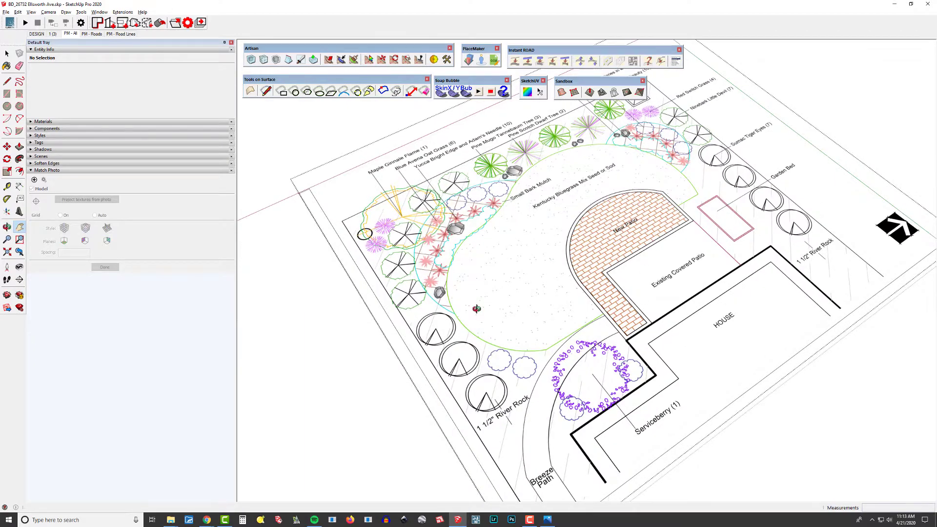
{"action": "middle_click_drag", "start_coordinate": [476, 308], "coordinate": [667, 312]}
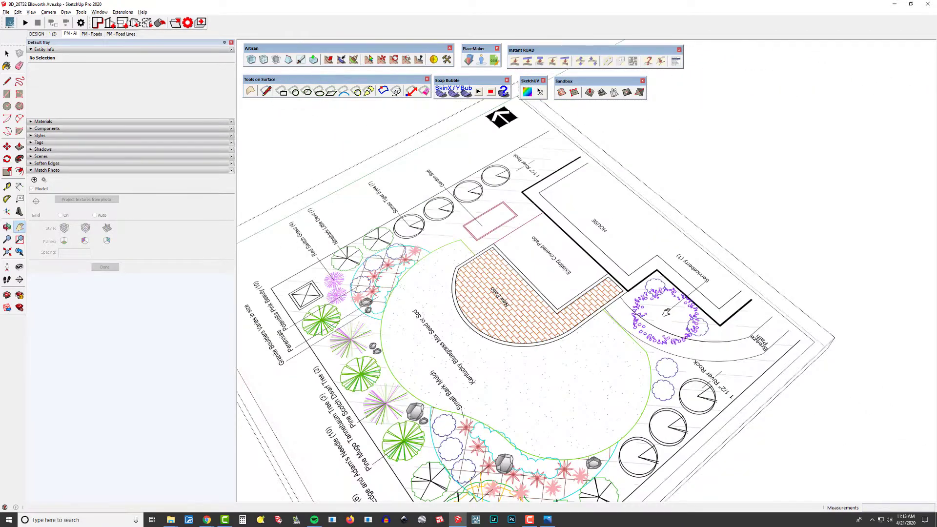
{"action": "middle_click_drag", "start_coordinate": [439, 305], "coordinate": [643, 269]}
Draw a line from the covered porch's corner beside the garden bed to the start of the new patio's curved edge
{"action": "scroll", "coordinate": [525, 320], "scroll_direction": "up", "scroll_amount": 2}
{"action": "scroll", "coordinate": [562, 247], "scroll_direction": "up", "scroll_amount": 3}
{"action": "key", "text": "l"}
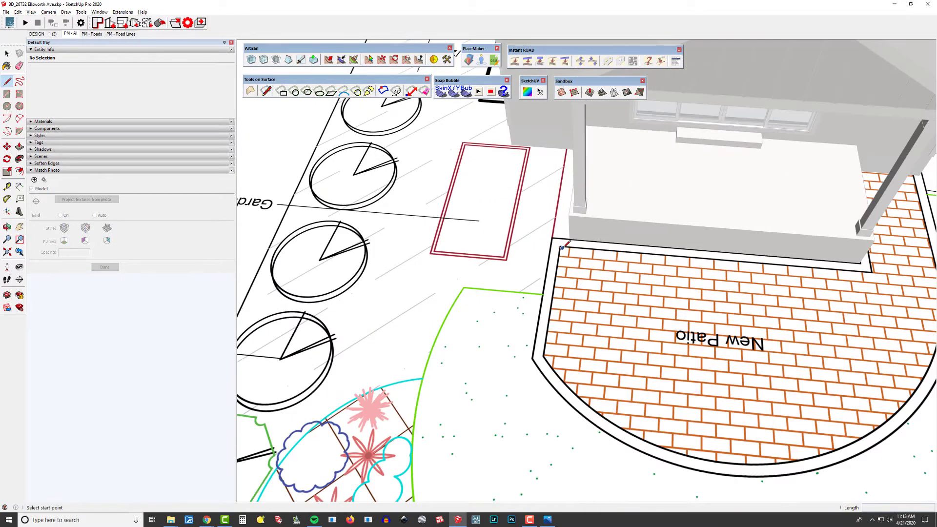
{"action": "left_click", "coordinate": [569, 238]}
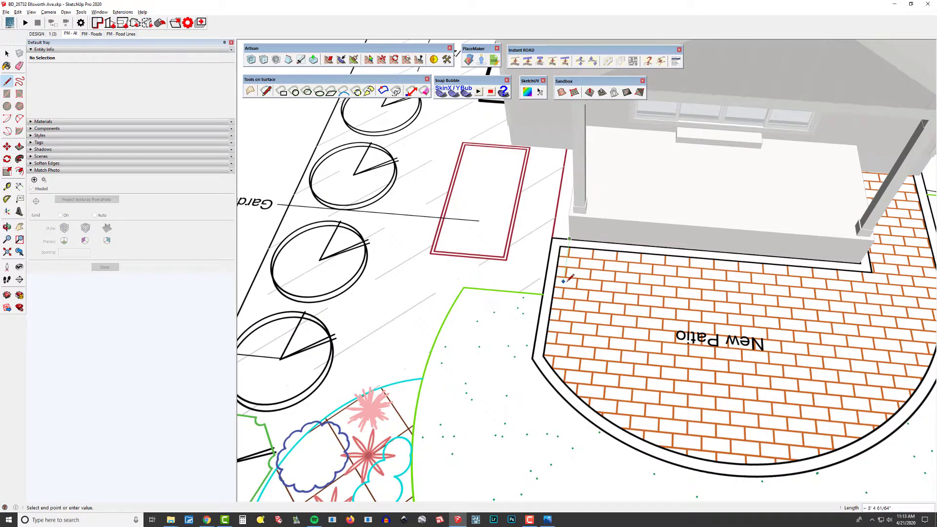
{"action": "left_click", "coordinate": [566, 384]}
Trace the new patio's curved outer edge with a 24-segment arc, setting its bulge to about 8' 9"
{"action": "key", "text": "a"}
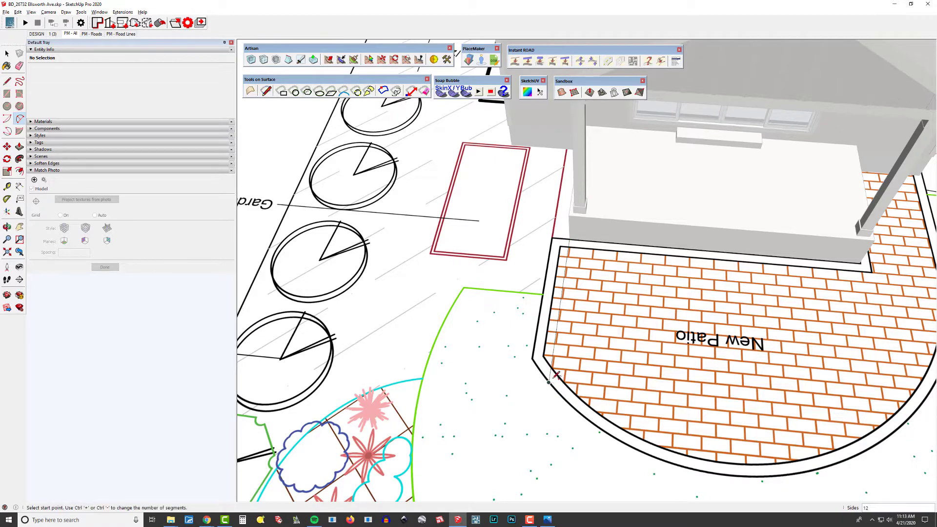
{"action": "scroll", "coordinate": [601, 390], "scroll_direction": "down", "scroll_amount": 2}
{"action": "middle_click_drag", "start_coordinate": [710, 391], "coordinate": [725, 394], "text": "shift"}
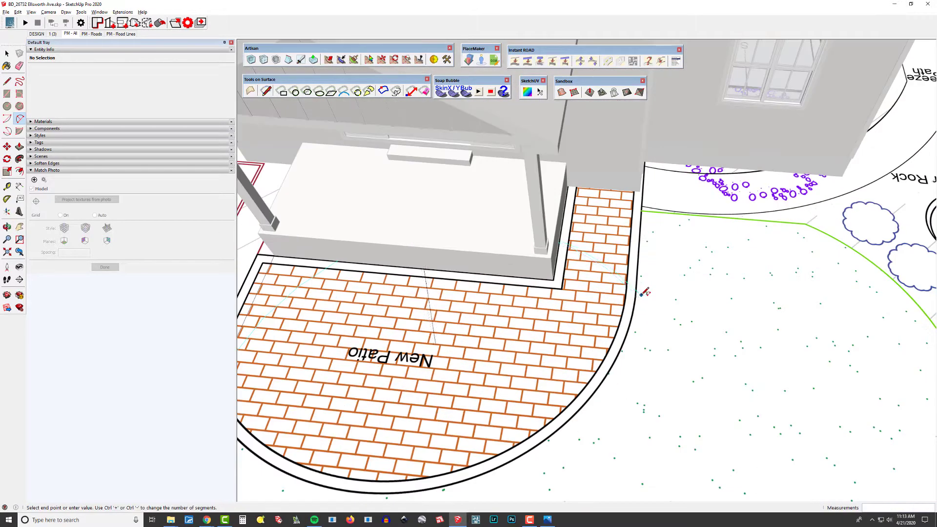
{"action": "left_click", "coordinate": [642, 294]}
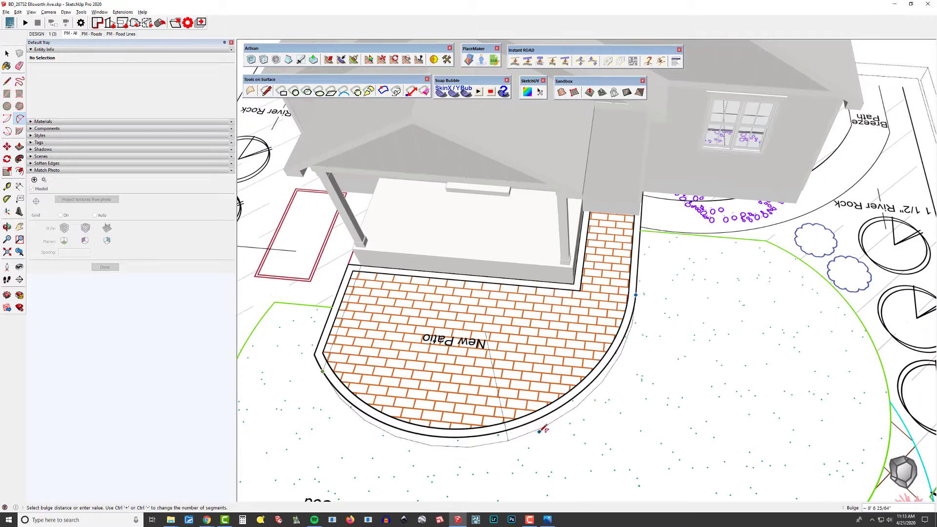
{"action": "scroll", "coordinate": [642, 294], "scroll_direction": "down", "scroll_amount": 5}
{"action": "scroll", "coordinate": [543, 419], "scroll_direction": "up", "scroll_amount": 2}
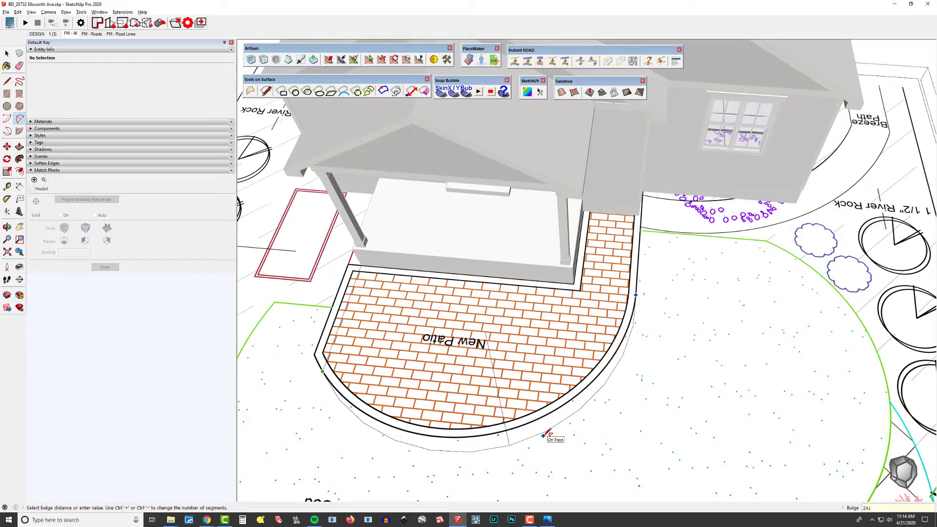
{"action": "key", "text": "Return"}
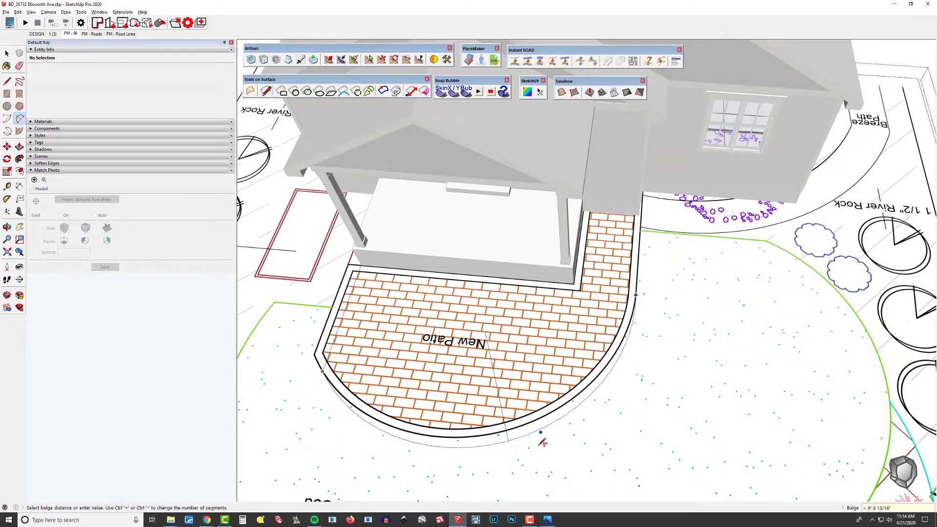
{"action": "left_click", "coordinate": [553, 418]}
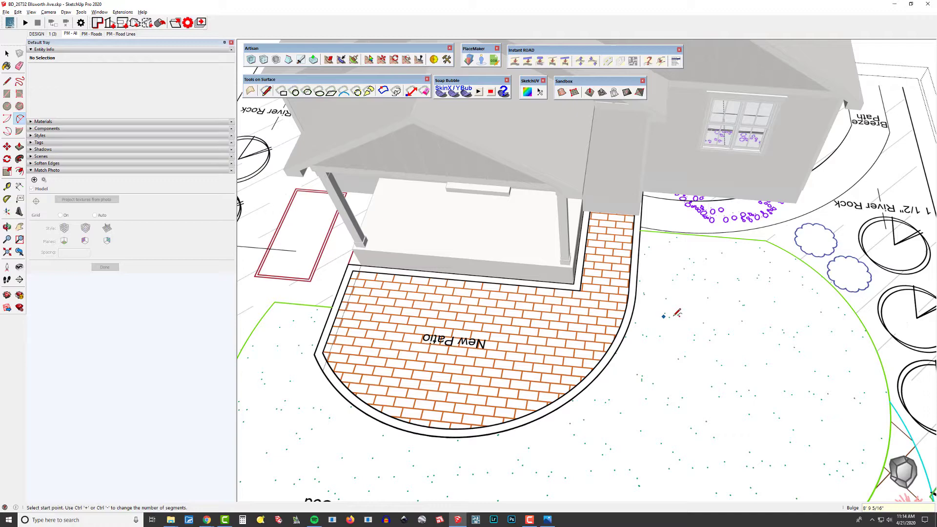
Move the end of the patio arc beside the narrow brick strip by about 2 11/16" to fit the drawn border
{"action": "scroll", "coordinate": [663, 316], "scroll_direction": "up", "scroll_amount": 5}
{"action": "key", "text": "m"}
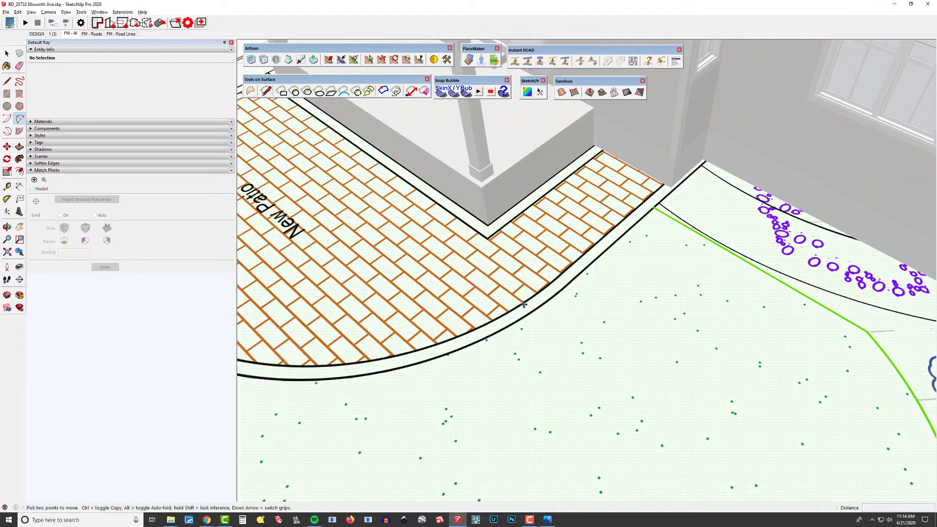
{"action": "left_click", "coordinate": [523, 305]}
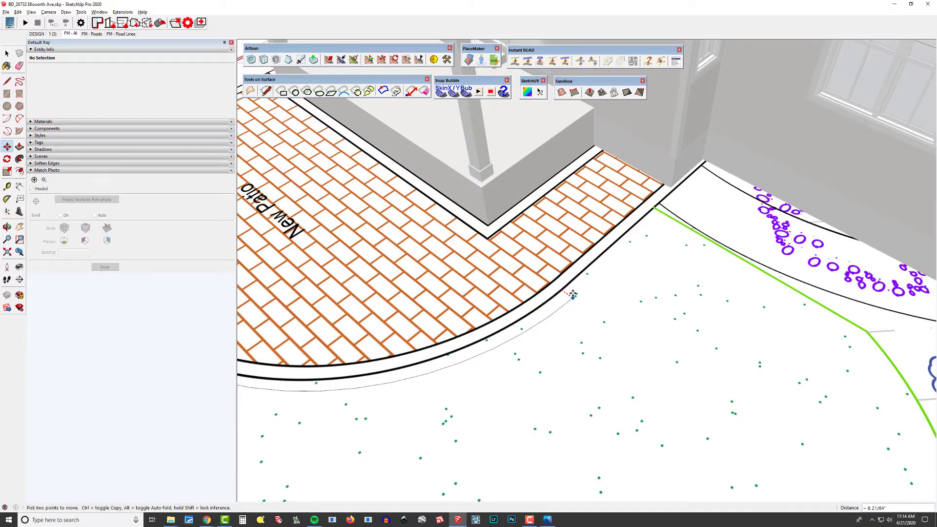
{"action": "left_click", "coordinate": [560, 290]}
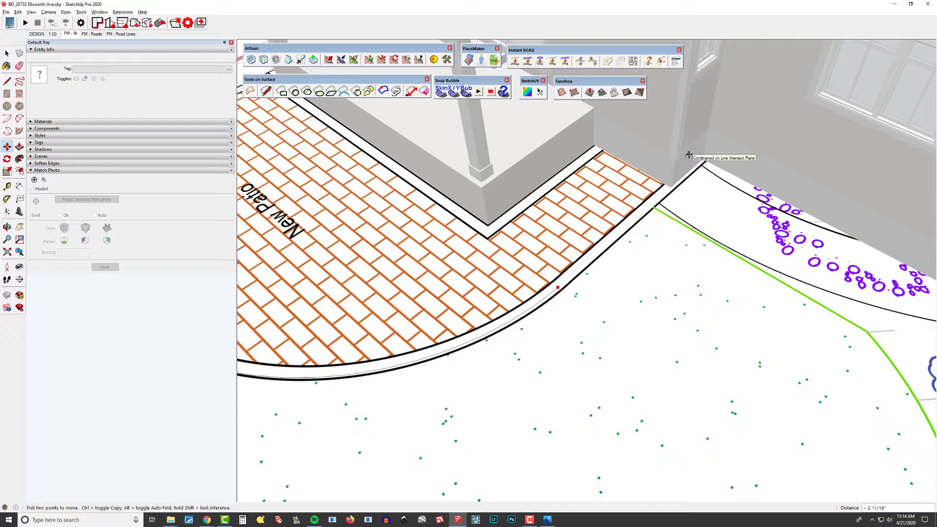
{"action": "scroll", "coordinate": [731, 306], "scroll_direction": "down", "scroll_amount": 3}
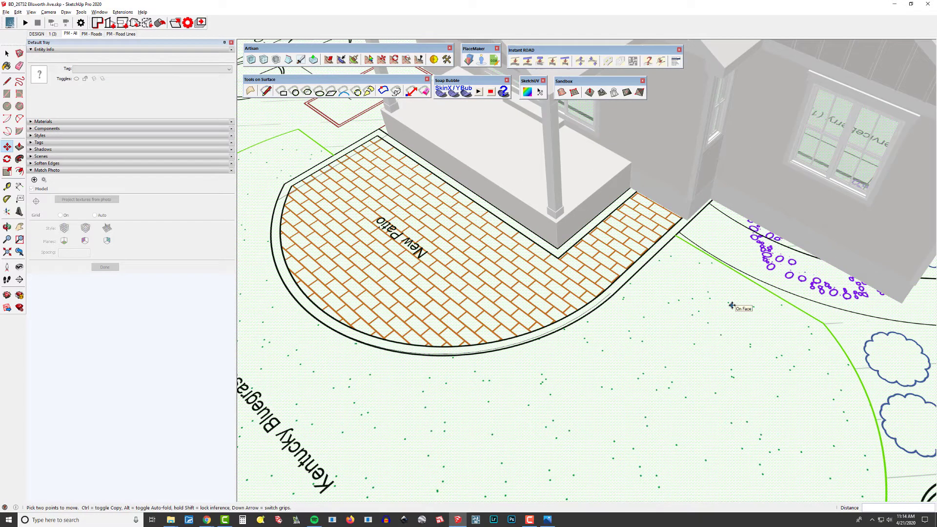
Close the patio outline with lines from the arc's end to the house wall and back along the porch's base
{"action": "key", "text": "l"}
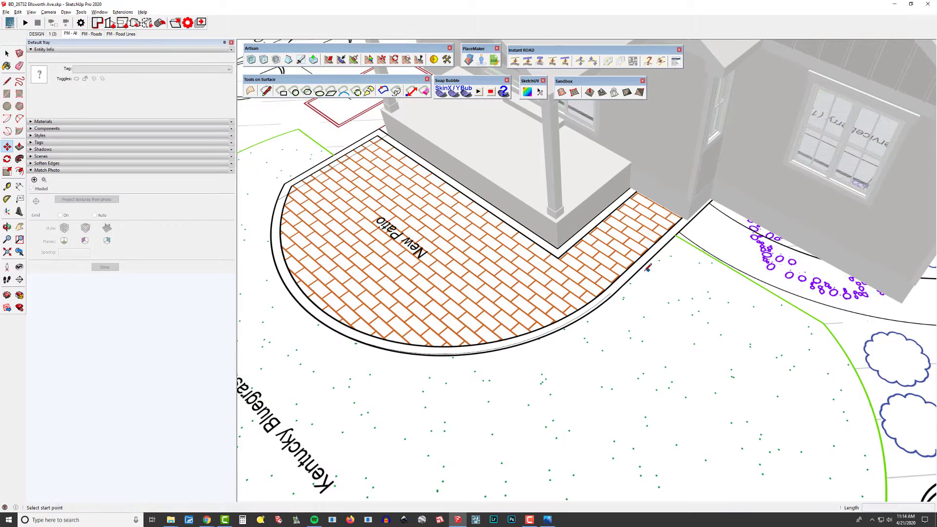
{"action": "left_click", "coordinate": [610, 292]}
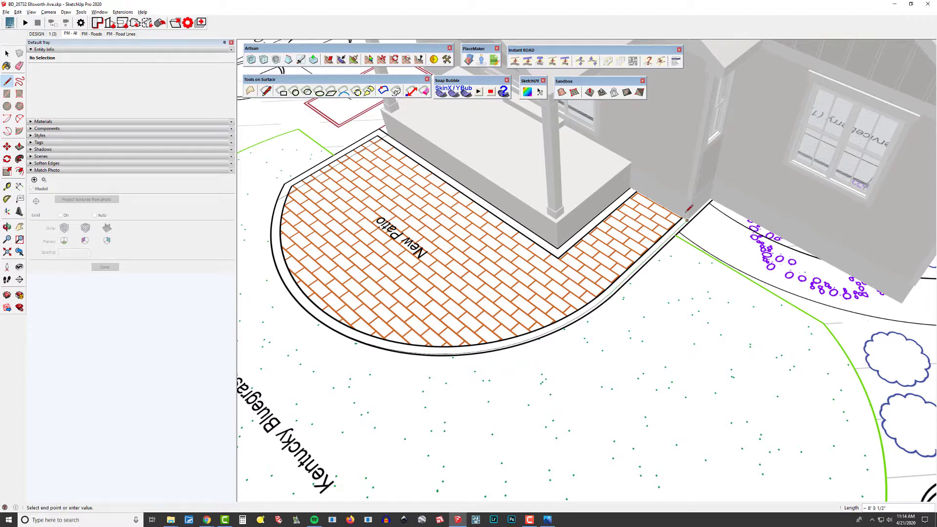
{"action": "left_click", "coordinate": [629, 188]}
{"action": "left_click", "coordinate": [557, 247]}
{"action": "left_click", "coordinate": [386, 135]}
Select the patio face with its edges and check the outline against the plan with the rest of the model temporarily hidden
{"action": "scroll", "coordinate": [580, 249], "scroll_direction": "down", "scroll_amount": 3}
{"action": "key", "text": "h"}
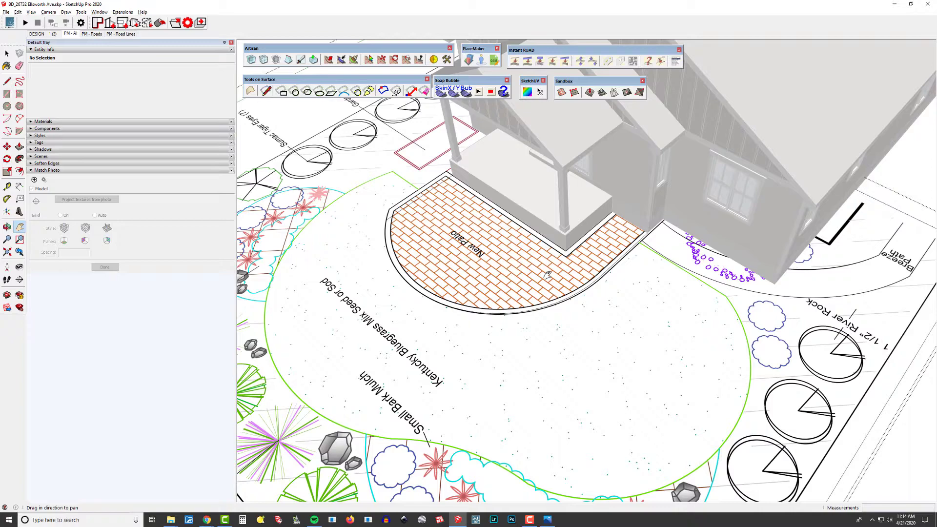
{"action": "key", "text": "space"}
{"action": "double_click", "coordinate": [509, 278]}
{"action": "middle_click_drag", "start_coordinate": [548, 283], "coordinate": [422, 238]}
{"action": "scroll", "coordinate": [518, 317], "scroll_direction": "up", "scroll_amount": 5}
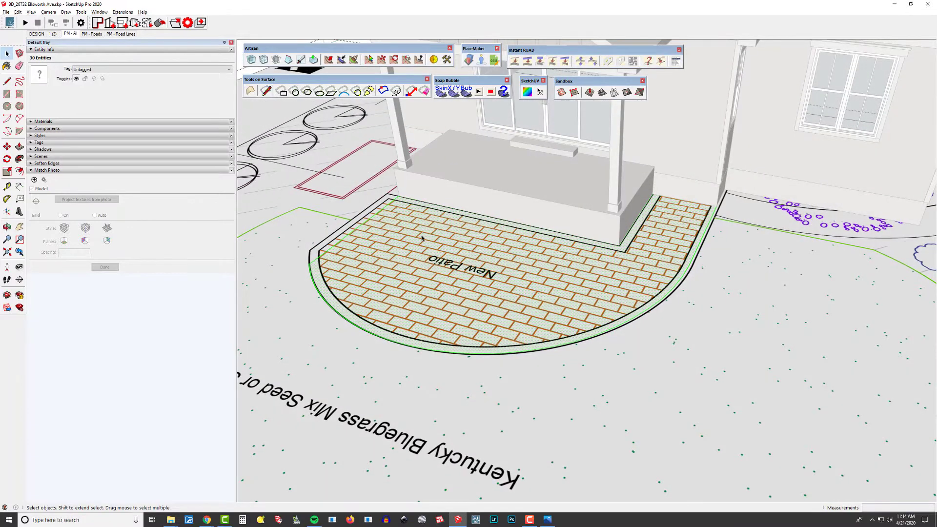
{"action": "key", "text": "h"}
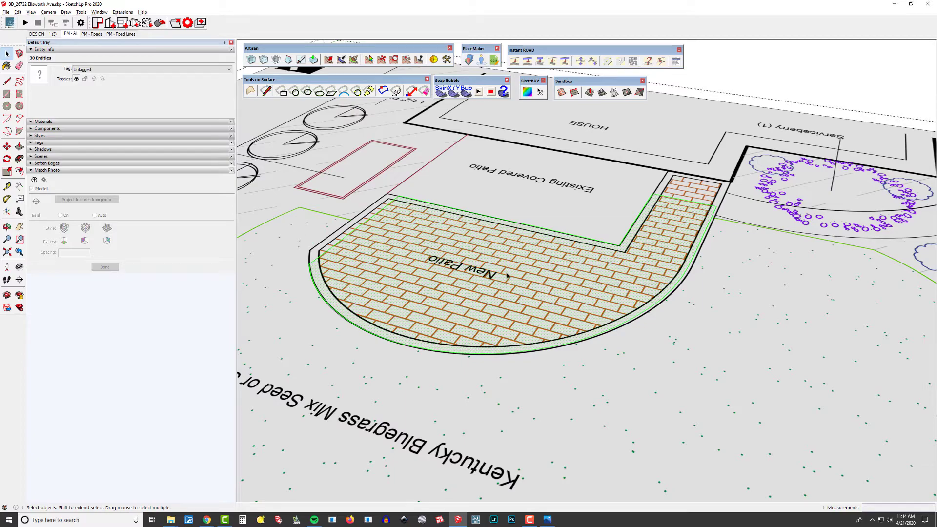
{"action": "key", "text": "h"}
{"action": "scroll", "coordinate": [674, 194], "scroll_direction": "down", "scroll_amount": 4}
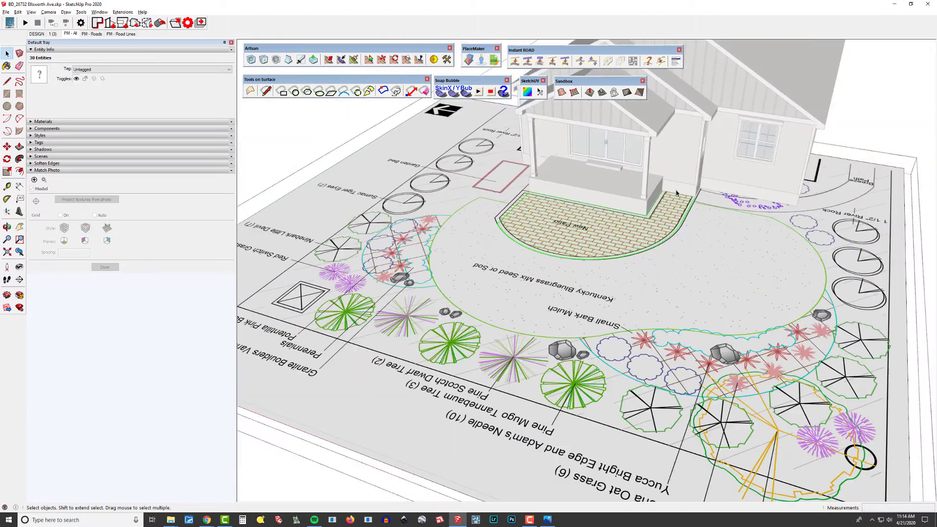
Draw an arc from the patio's outer edge to the breeze path's outer corner with a bulge of about 5' 9 5/8"
{"action": "middle_click_drag", "start_coordinate": [650, 238], "coordinate": [780, 287]}
{"action": "scroll", "coordinate": [830, 220], "scroll_direction": "up", "scroll_amount": 3}
{"action": "middle_click_drag", "start_coordinate": [721, 264], "coordinate": [508, 246]}
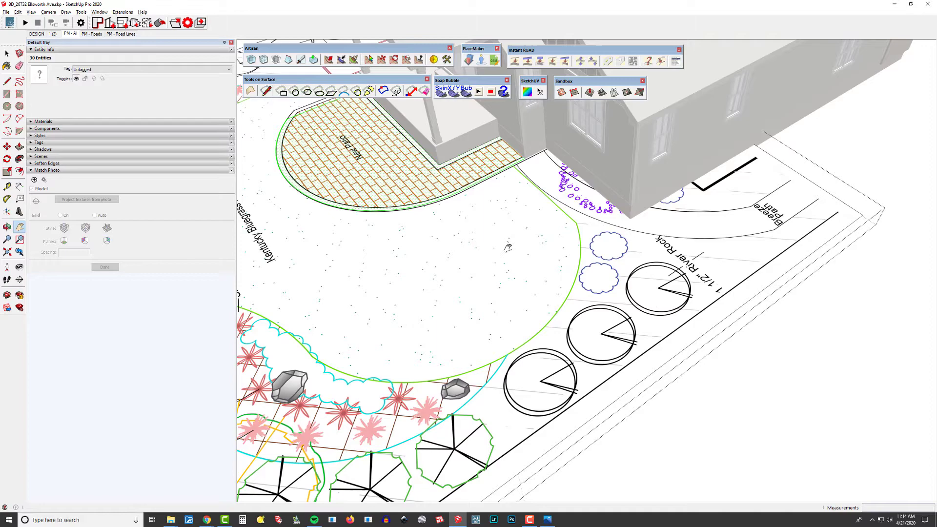
{"action": "middle_click_drag", "start_coordinate": [753, 235], "coordinate": [611, 314], "text": "shift"}
{"action": "scroll", "coordinate": [611, 313], "scroll_direction": "down", "scroll_amount": 2}
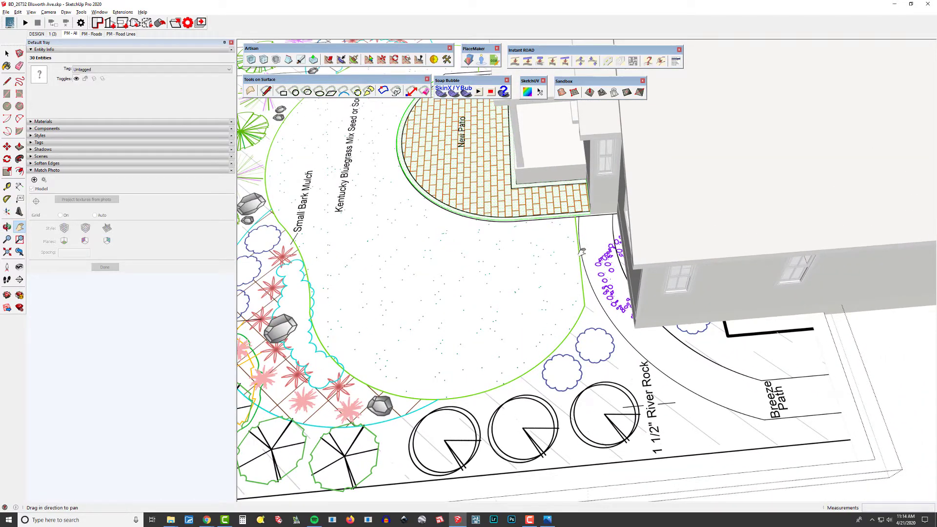
{"action": "scroll", "coordinate": [585, 228], "scroll_direction": "up", "scroll_amount": 2}
{"action": "scroll", "coordinate": [574, 228], "scroll_direction": "down", "scroll_amount": 3}
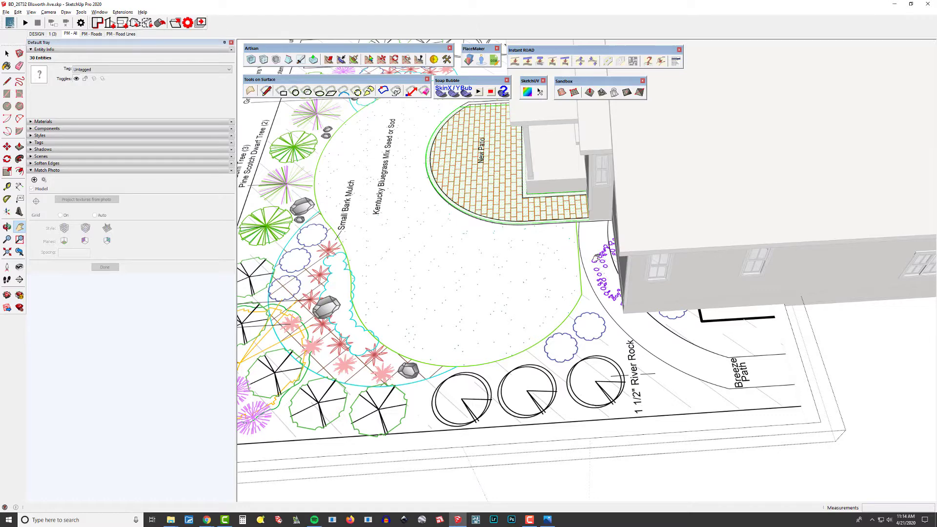
{"action": "key", "text": "a"}
{"action": "scroll", "coordinate": [539, 218], "scroll_direction": "up", "scroll_amount": 3}
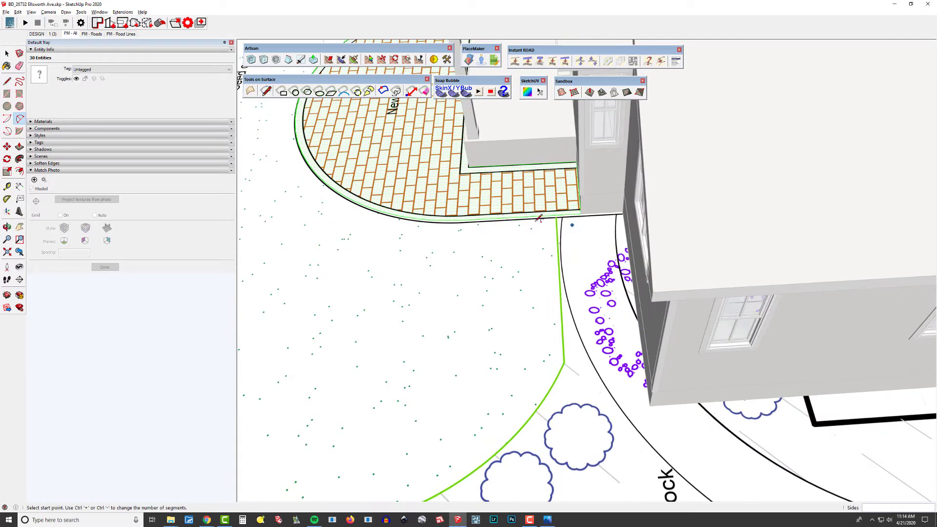
{"action": "left_click", "coordinate": [489, 218]}
{"action": "scroll", "coordinate": [489, 217], "scroll_direction": "down", "scroll_amount": 3}
{"action": "scroll", "coordinate": [705, 419], "scroll_direction": "up", "scroll_amount": 2}
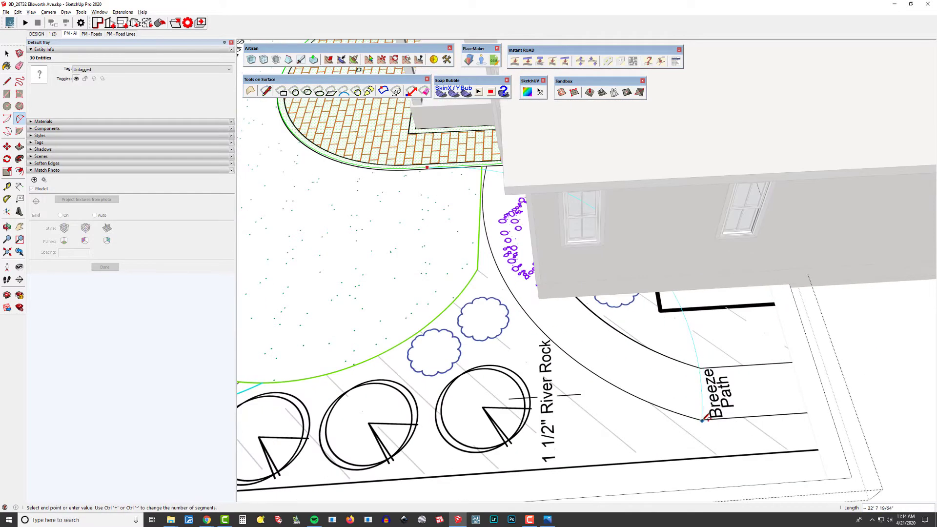
{"action": "left_click", "coordinate": [701, 420]}
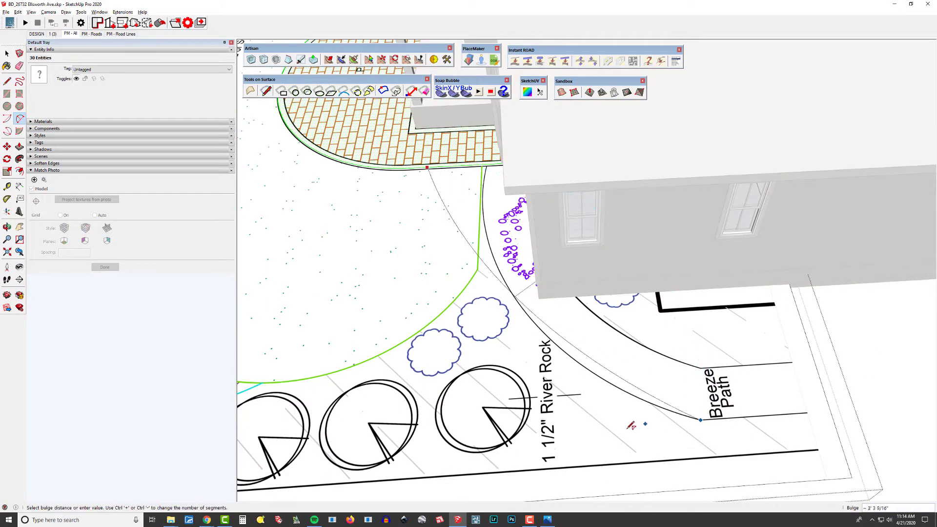
{"action": "left_click", "coordinate": [597, 434]}
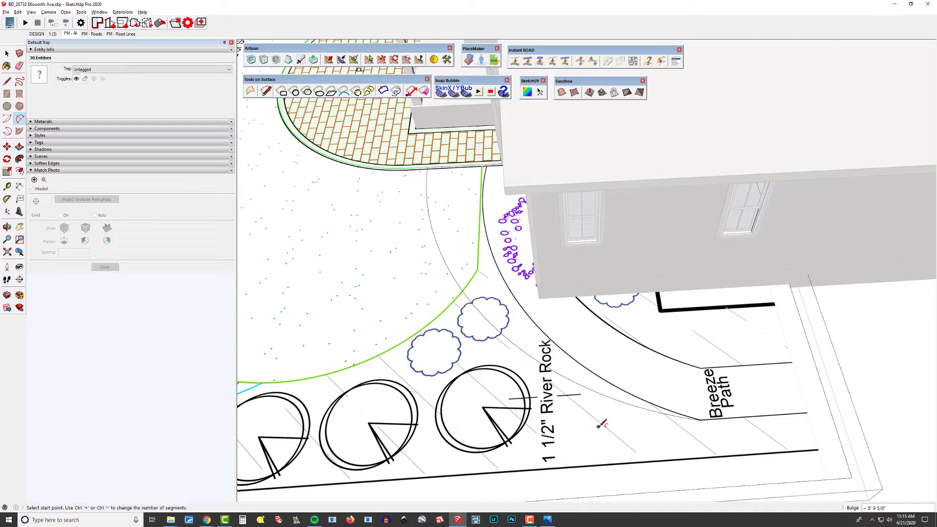
Offset the breeze path arc about 3' 11" toward the house to form the path's inner edge
{"action": "key", "text": "f"}
{"action": "left_click", "coordinate": [604, 394]}
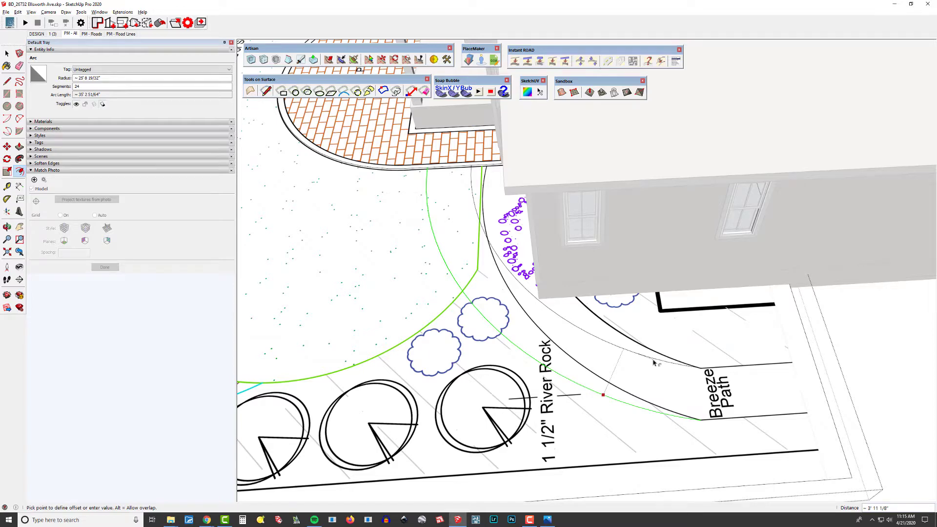
{"action": "left_click", "coordinate": [654, 362]}
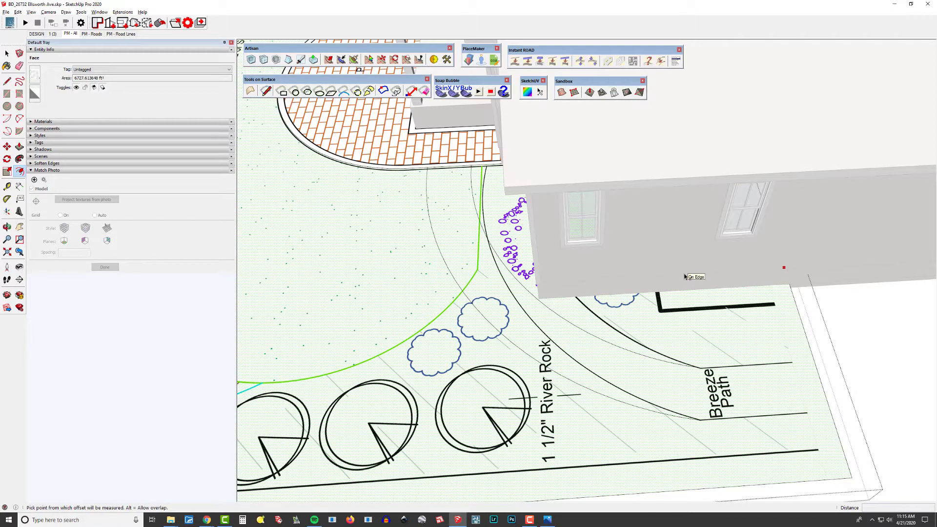
Draw straight lines from the ends of both breeze path arcs along the path's edges to beyond the plan's boundary
{"action": "key", "text": "l"}
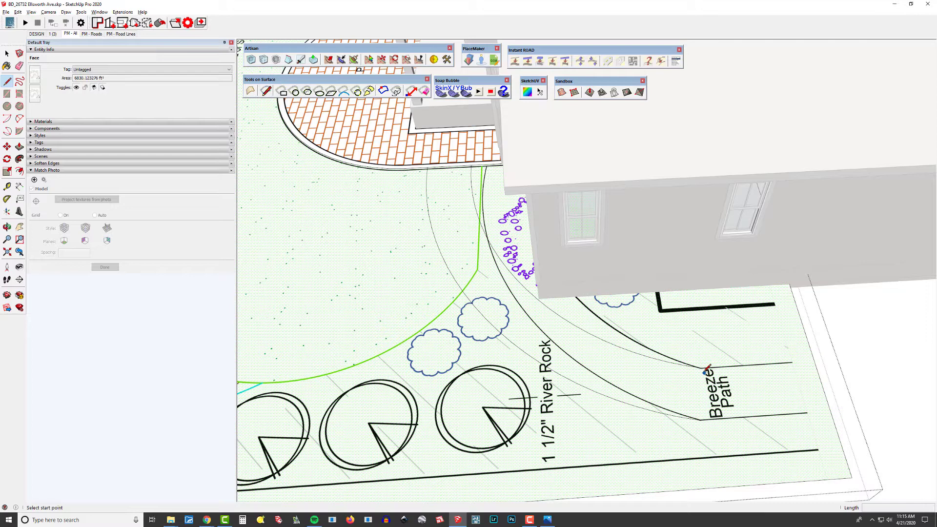
{"action": "middle_click_drag", "start_coordinate": [746, 376], "coordinate": [576, 352], "text": "shift"}
{"action": "scroll", "coordinate": [575, 352], "scroll_direction": "up", "scroll_amount": 2}
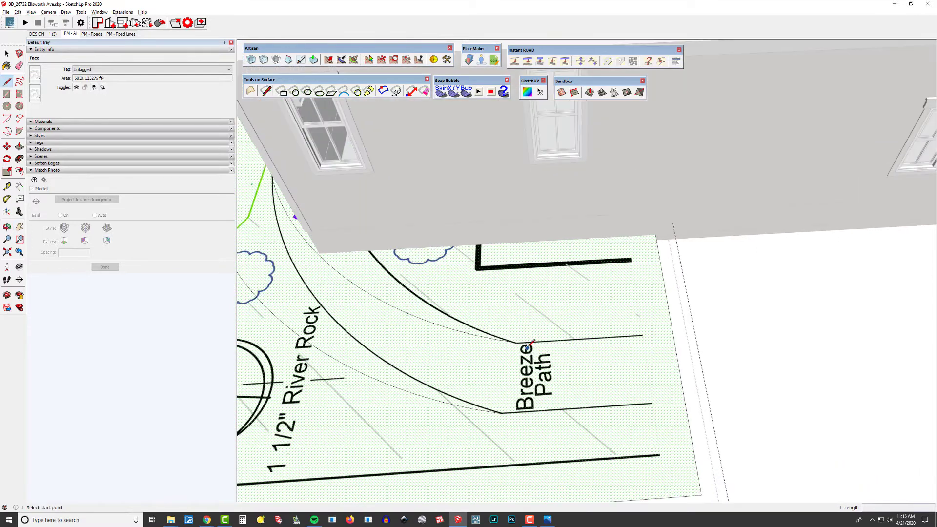
{"action": "left_click", "coordinate": [518, 342]}
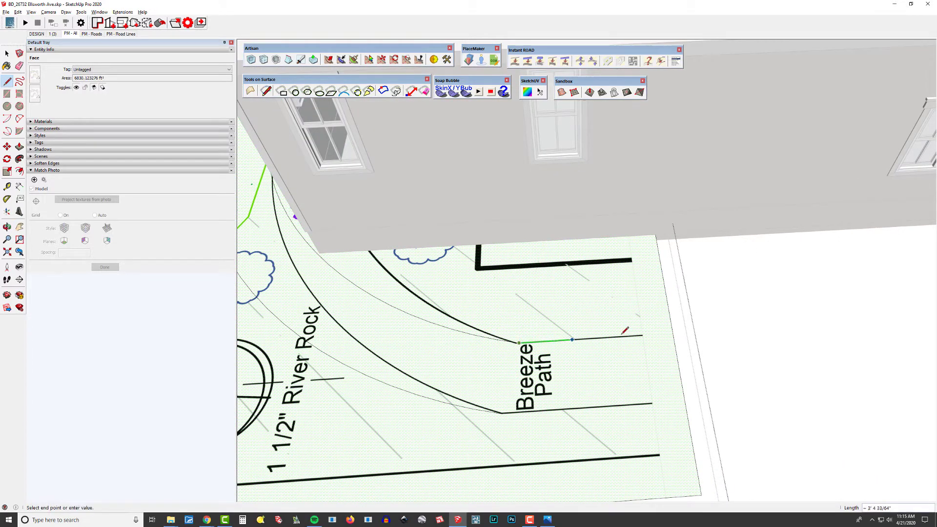
{"action": "left_click", "coordinate": [862, 322]}
{"action": "key", "text": "Escape"}
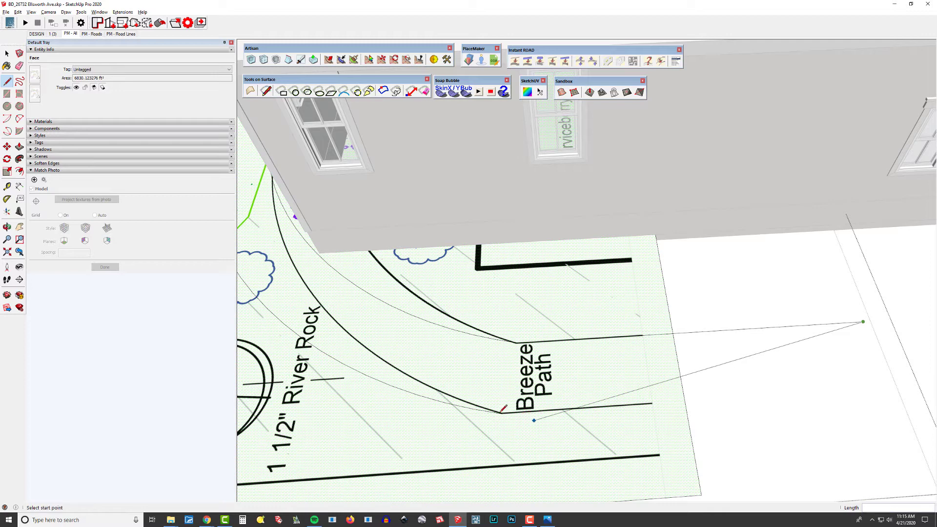
{"action": "left_click", "coordinate": [502, 413]}
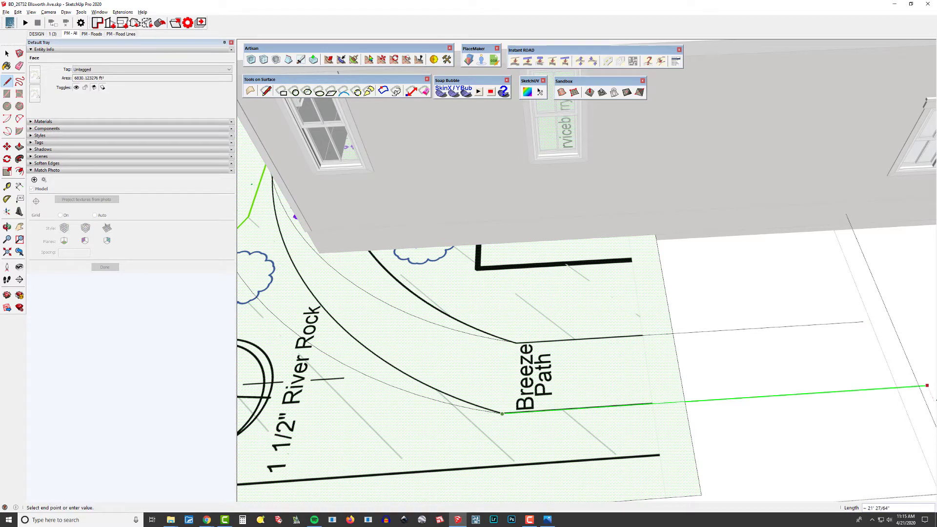
{"action": "left_click", "coordinate": [917, 388]}
Erase the parts of the two breeze path lines that overshoot the plan's boundary
{"action": "scroll", "coordinate": [756, 381], "scroll_direction": "down", "scroll_amount": 3}
{"action": "key", "text": "e"}
{"action": "scroll", "coordinate": [752, 378], "scroll_direction": "down", "scroll_amount": 3}
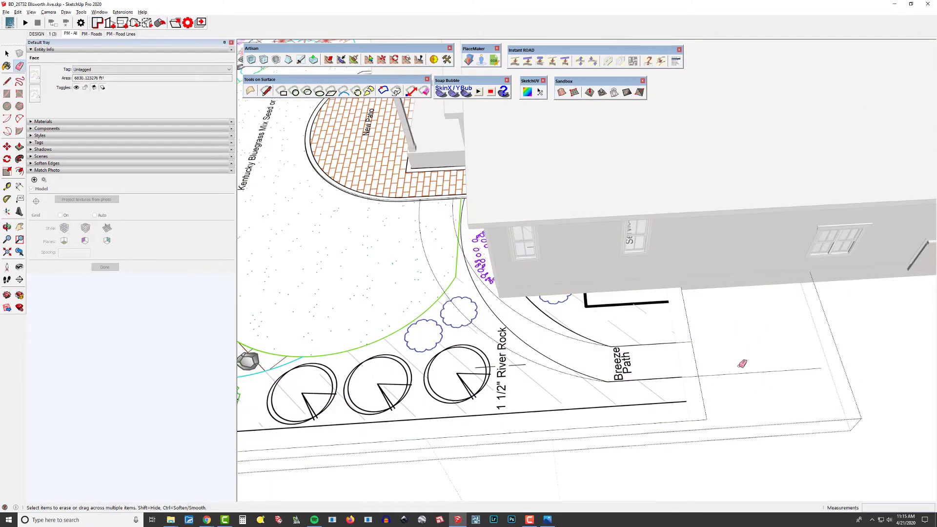
{"action": "key", "text": "space"}
{"action": "left_click", "coordinate": [565, 348]}
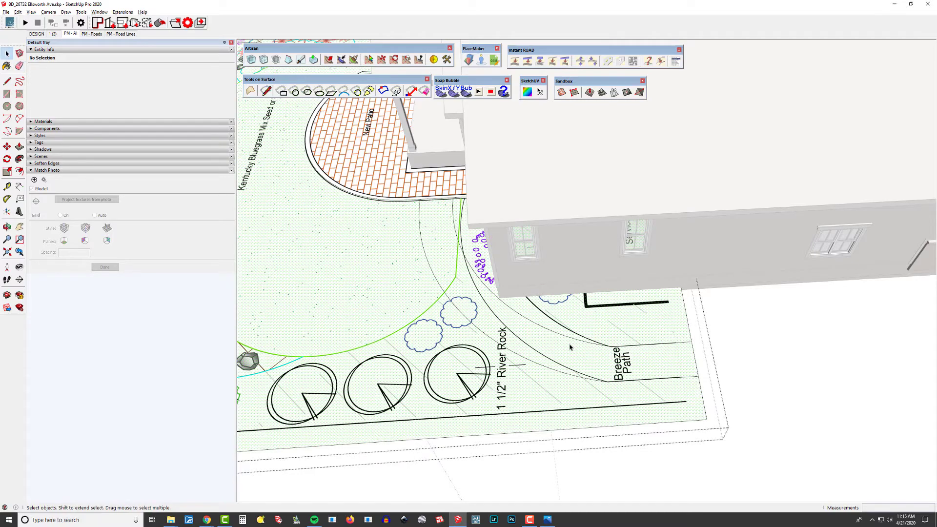
Close the gap between the breeze path arc's end and the patio's outer edge with a short line
{"action": "middle_click_drag", "start_coordinate": [481, 254], "coordinate": [745, 108]}
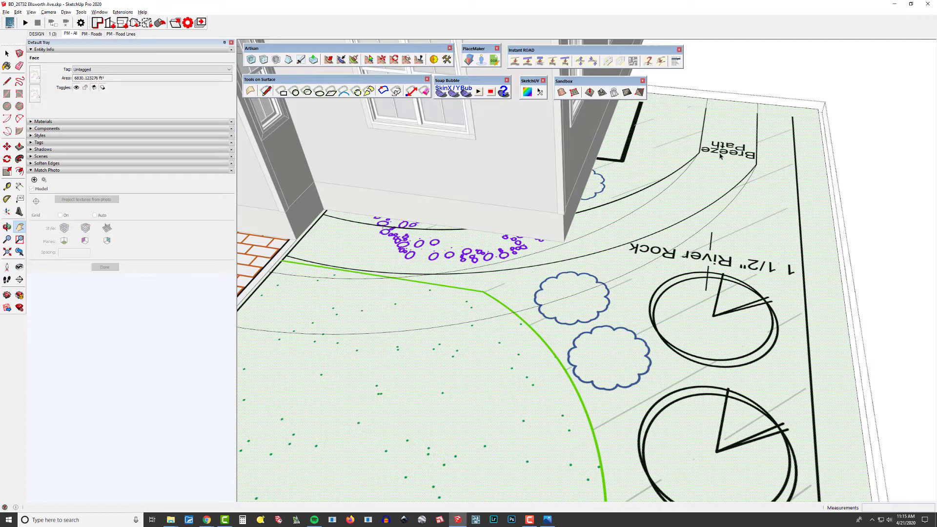
{"action": "middle_click_drag", "start_coordinate": [693, 165], "coordinate": [676, 179], "text": "shift"}
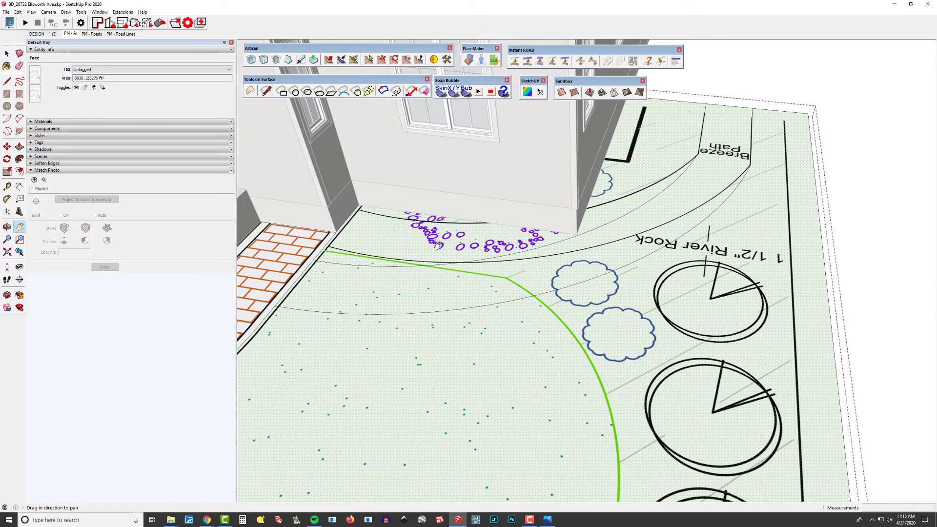
{"action": "middle_click_drag", "start_coordinate": [438, 245], "coordinate": [676, 217], "text": "shift"}
{"action": "scroll", "coordinate": [603, 214], "scroll_direction": "up", "scroll_amount": 4}
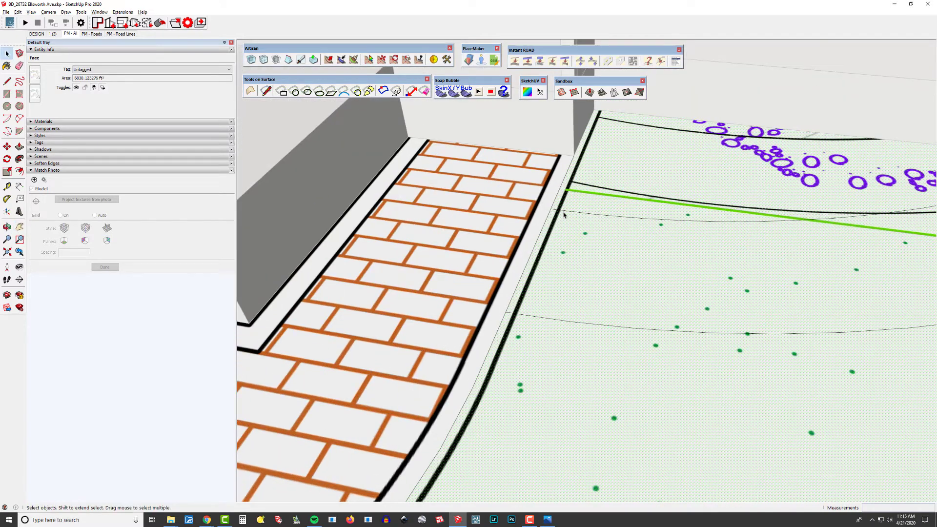
{"action": "left_click", "coordinate": [563, 214]}
{"action": "scroll", "coordinate": [559, 207], "scroll_direction": "up", "scroll_amount": 5}
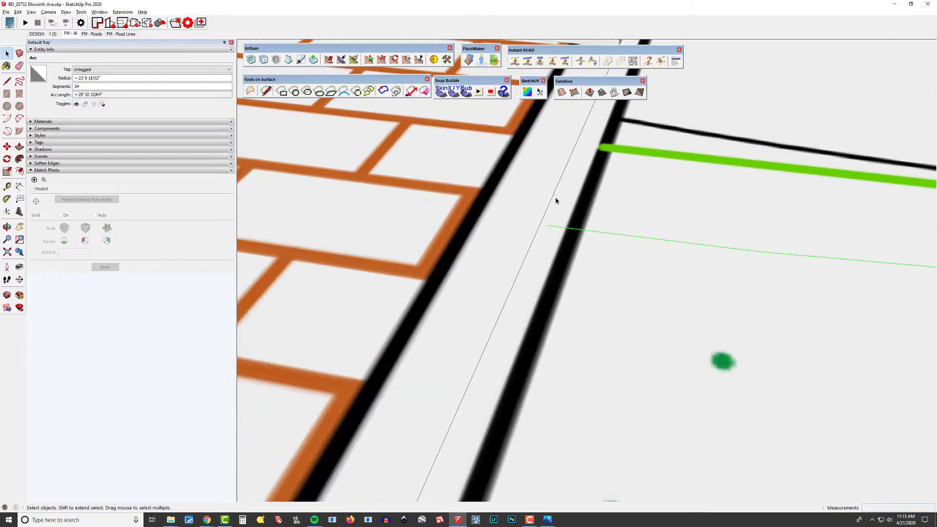
{"action": "key", "text": "l"}
{"action": "left_click", "coordinate": [546, 224]}
{"action": "scroll", "coordinate": [556, 225], "scroll_direction": "up", "scroll_amount": 2}
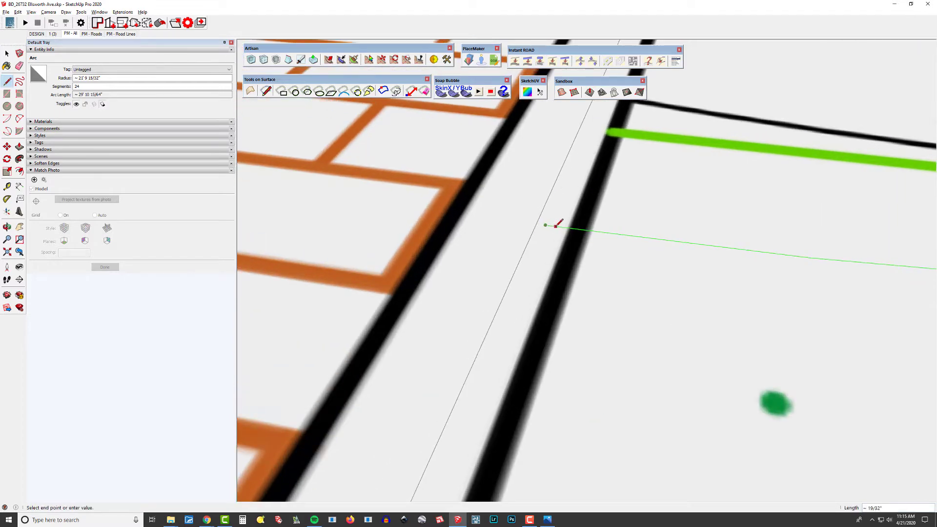
{"action": "left_click", "coordinate": [547, 202], "text": "shift"}
{"action": "scroll", "coordinate": [553, 246], "scroll_direction": "down", "scroll_amount": 6}
{"action": "middle_click_drag", "start_coordinate": [547, 276], "coordinate": [547, 278], "text": "shift"}
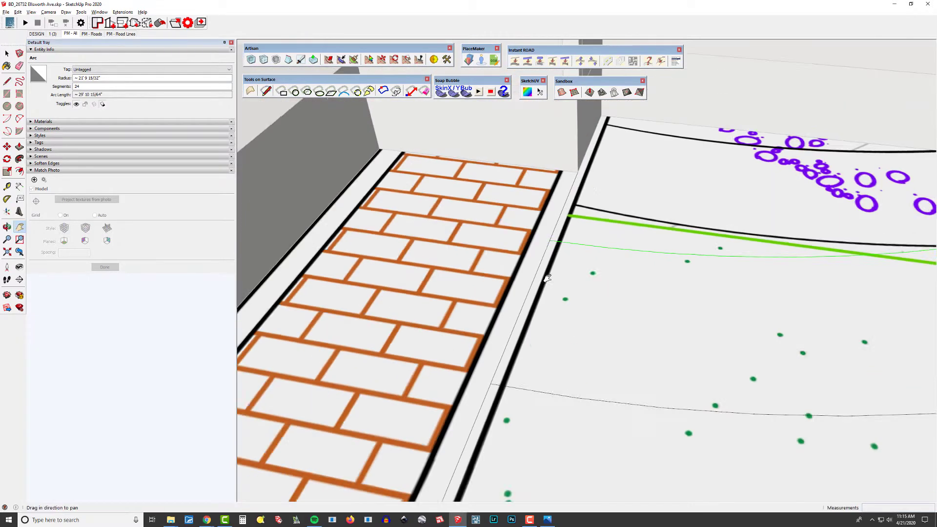
{"action": "scroll", "coordinate": [547, 278], "scroll_direction": "down", "scroll_amount": 6}
Select the breeze path face with its edges and examine its outline against the landscape plan
{"action": "key", "text": "space"}
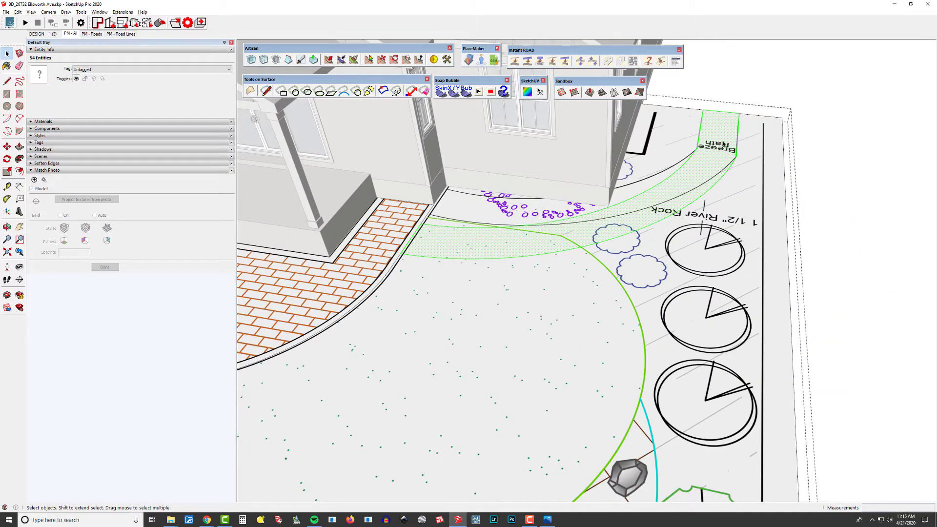
{"action": "middle_click_drag", "start_coordinate": [653, 205], "coordinate": [565, 288]}
{"action": "scroll", "coordinate": [564, 288], "scroll_direction": "down", "scroll_amount": 3}
{"action": "middle_click_drag", "start_coordinate": [503, 289], "coordinate": [603, 311], "text": "shift"}
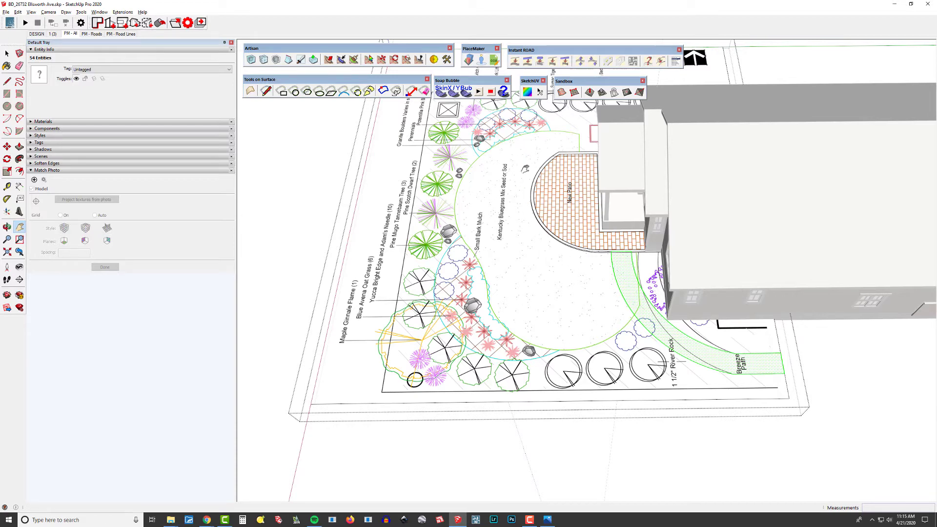
{"action": "scroll", "coordinate": [600, 283], "scroll_direction": "up", "scroll_amount": 2}
{"action": "scroll", "coordinate": [649, 266], "scroll_direction": "up", "scroll_amount": 3}
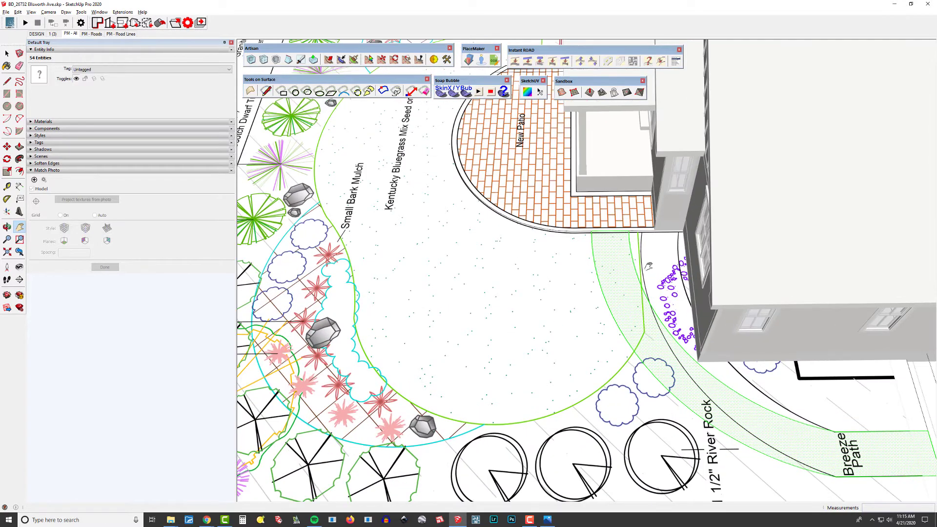
Draw a straight line from the patio's outer edge into the yard, parallel to the lawn's short side beside the breeze path
{"action": "key", "text": "l"}
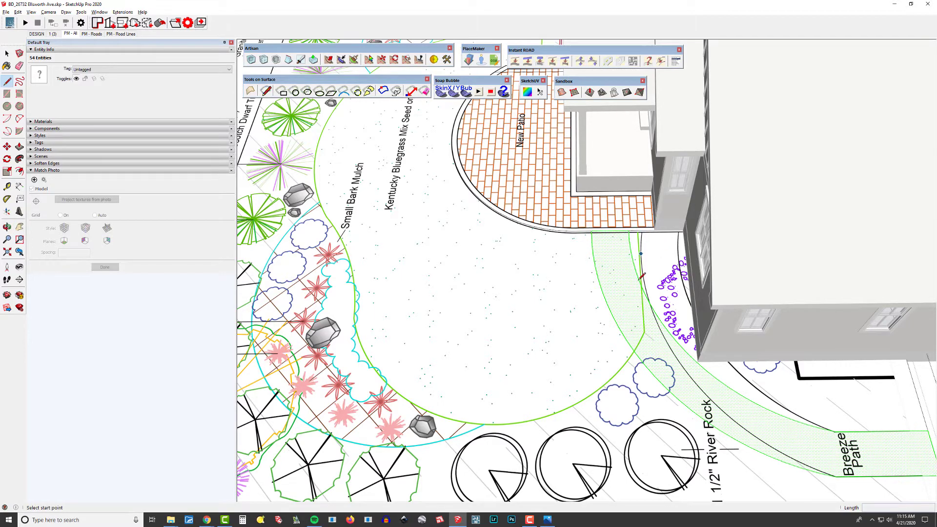
{"action": "left_click", "coordinate": [581, 231]}
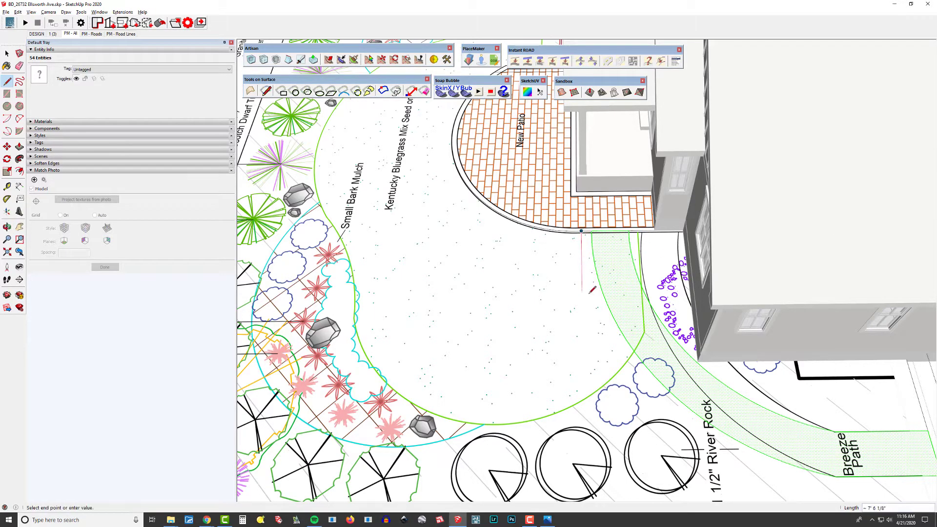
{"action": "left_click", "coordinate": [591, 331]}
Reposition the plan texture on the yard face so the lawn's straight side lines up with the drawn line
{"action": "key", "text": "h"}
{"action": "scroll", "coordinate": [590, 356], "scroll_direction": "down", "scroll_amount": 1}
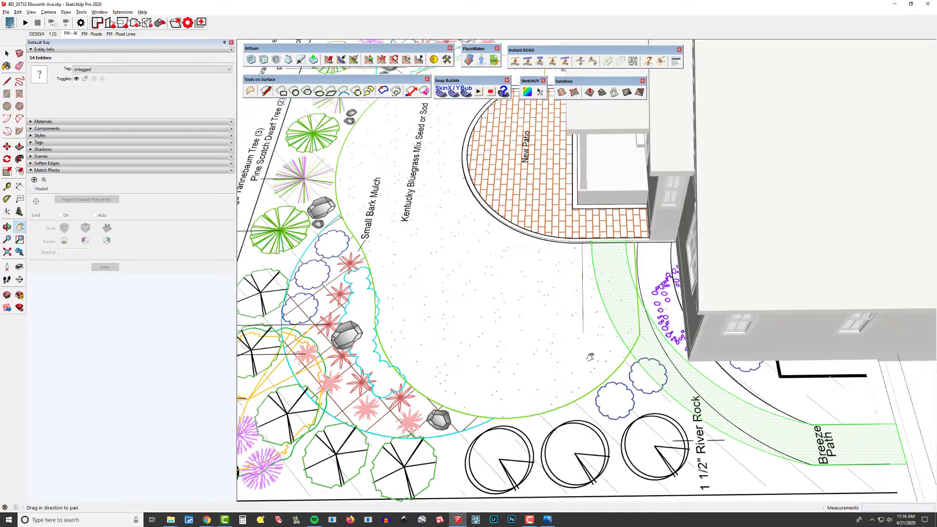
{"action": "scroll", "coordinate": [590, 357], "scroll_direction": "down", "scroll_amount": 1}
{"action": "right_click", "coordinate": [570, 372]}
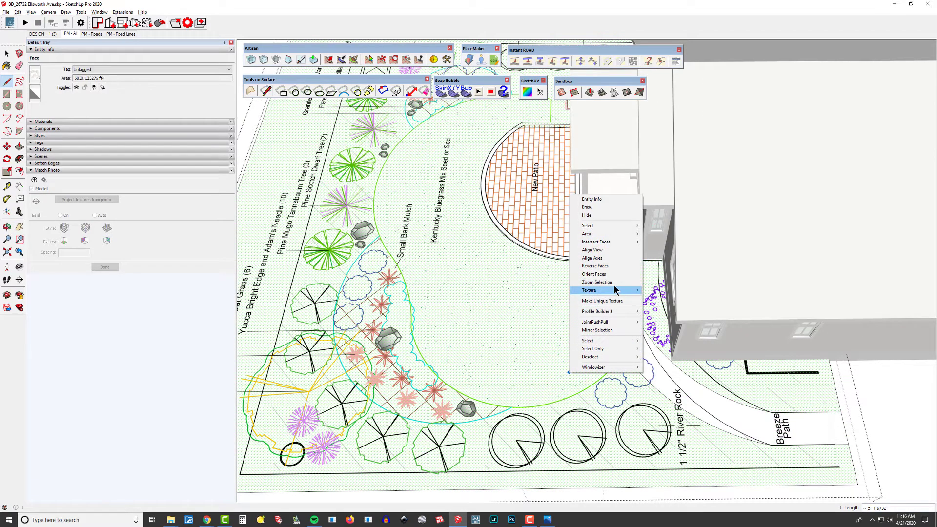
{"action": "mouse_move", "coordinate": [615, 290]}
{"action": "left_click", "coordinate": [656, 290]}
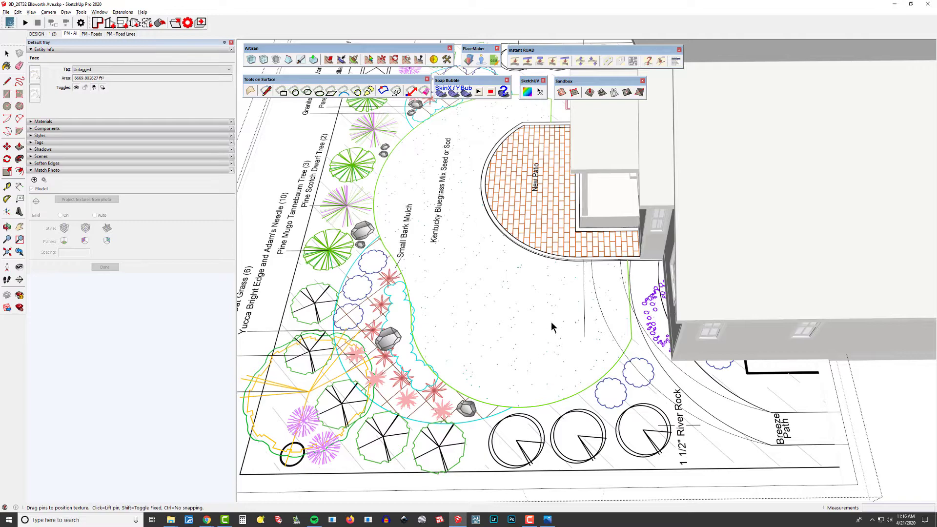
{"action": "left_click_drag", "start_coordinate": [562, 354], "coordinate": [528, 353]}
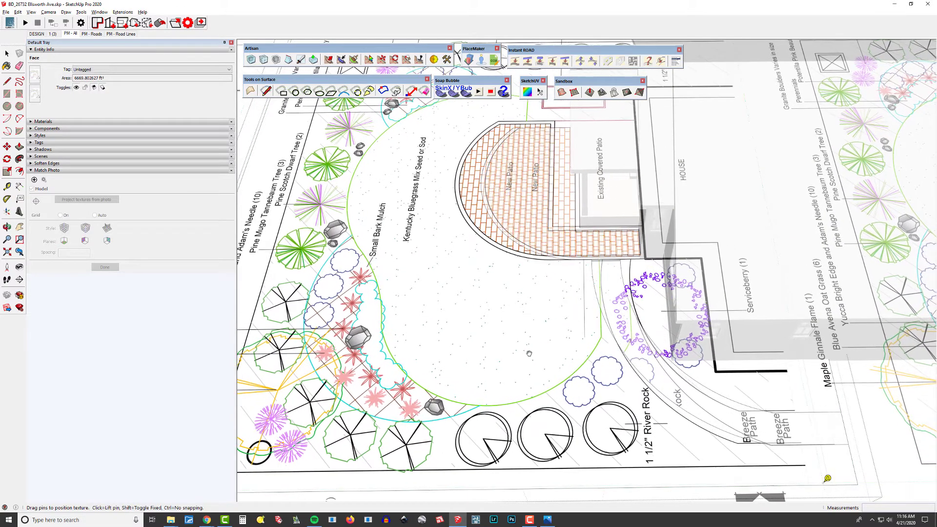
{"action": "middle_click_drag", "start_coordinate": [528, 353], "coordinate": [513, 353], "text": "shift"}
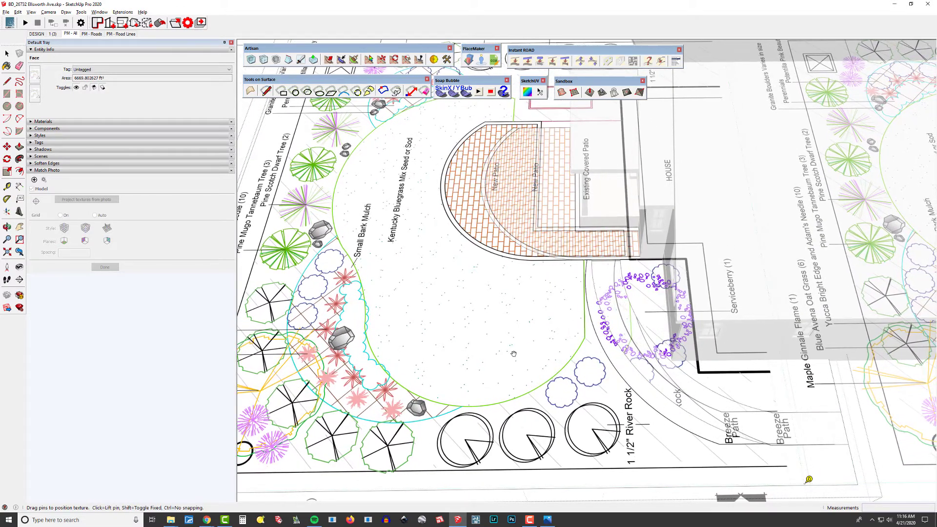
{"action": "key", "text": "Return"}
Draw an arc about 27' 6" across from the straight line's end around the lawn's lower edge to the bark mulch bed
{"action": "key", "text": "l"}
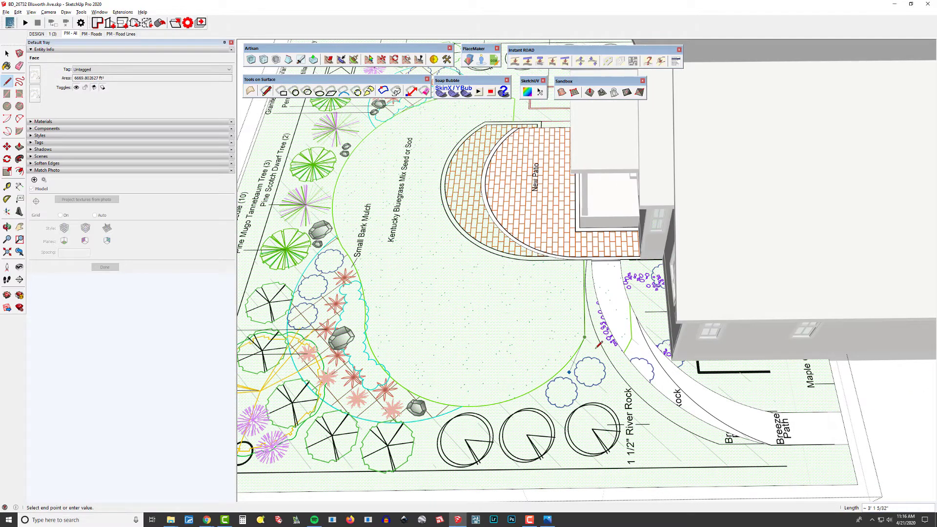
{"action": "left_click", "coordinate": [584, 336]}
{"action": "scroll", "coordinate": [577, 328], "scroll_direction": "up", "scroll_amount": 1}
{"action": "key", "text": "a"}
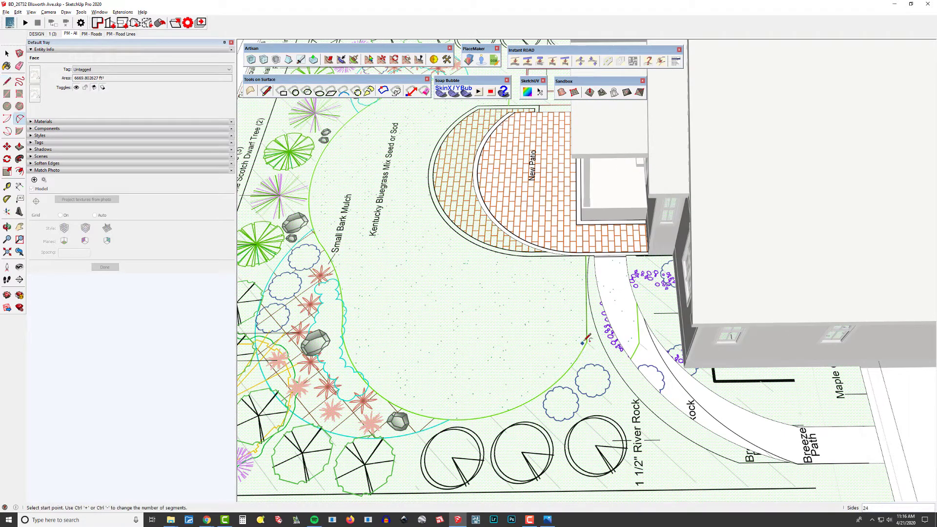
{"action": "left_click", "coordinate": [586, 340]}
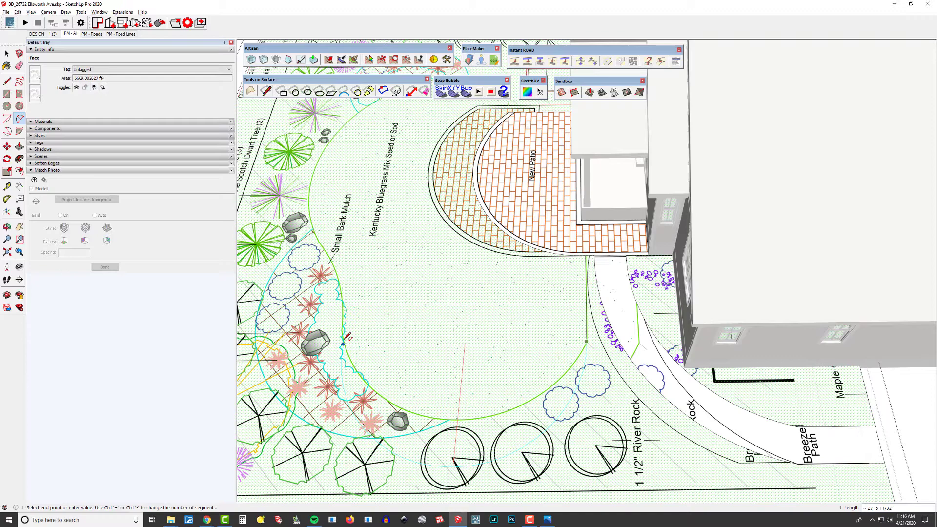
{"action": "left_click", "coordinate": [344, 333]}
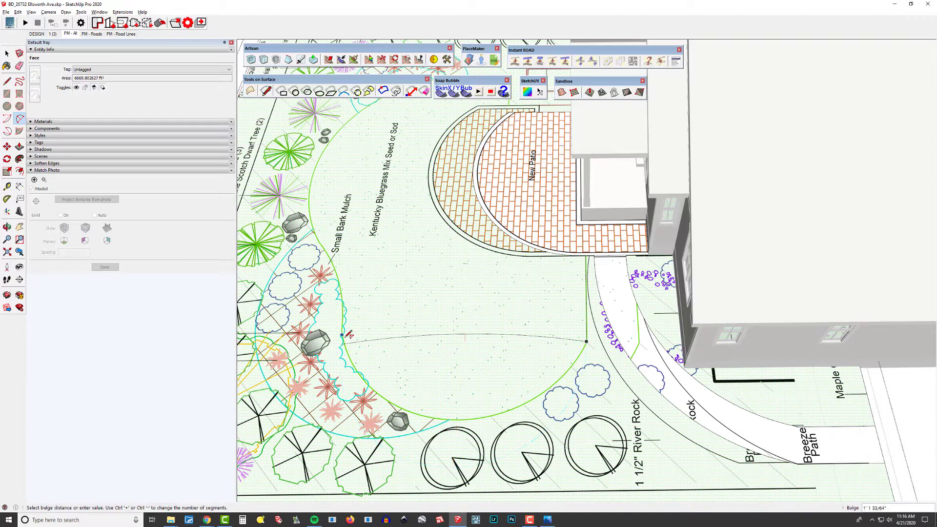
{"action": "left_click", "coordinate": [459, 418]}
Draw an arc along the lawn's edge beside the small bark mulch bed with a bulge of about 1' 1 1/2"
{"action": "middle_click_drag", "start_coordinate": [399, 337], "coordinate": [493, 361], "text": "shift"}
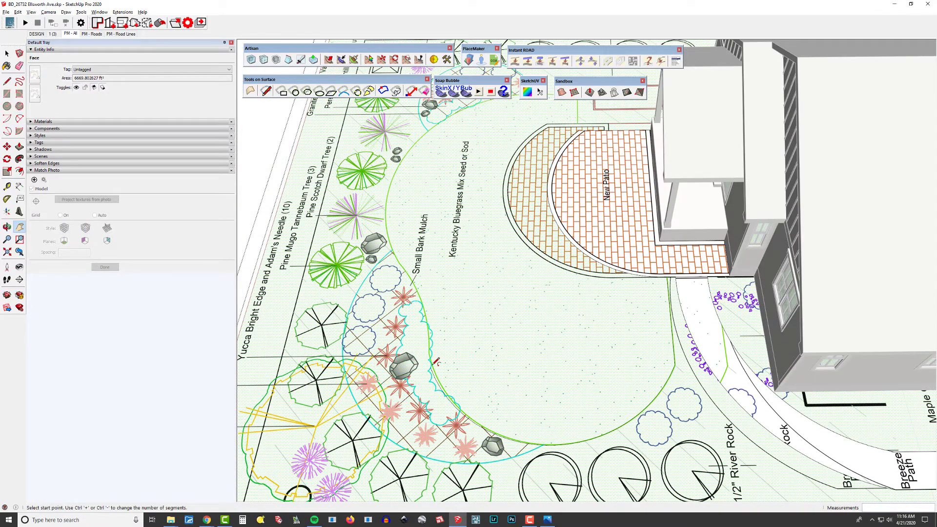
{"action": "left_click", "coordinate": [433, 365]}
{"action": "scroll", "coordinate": [435, 320], "scroll_direction": "up", "scroll_amount": 2}
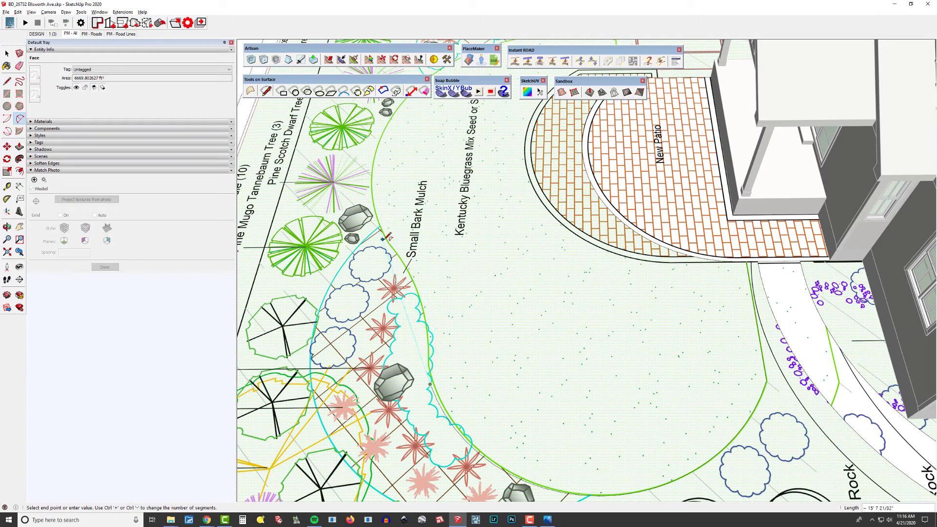
{"action": "left_click", "coordinate": [390, 238]}
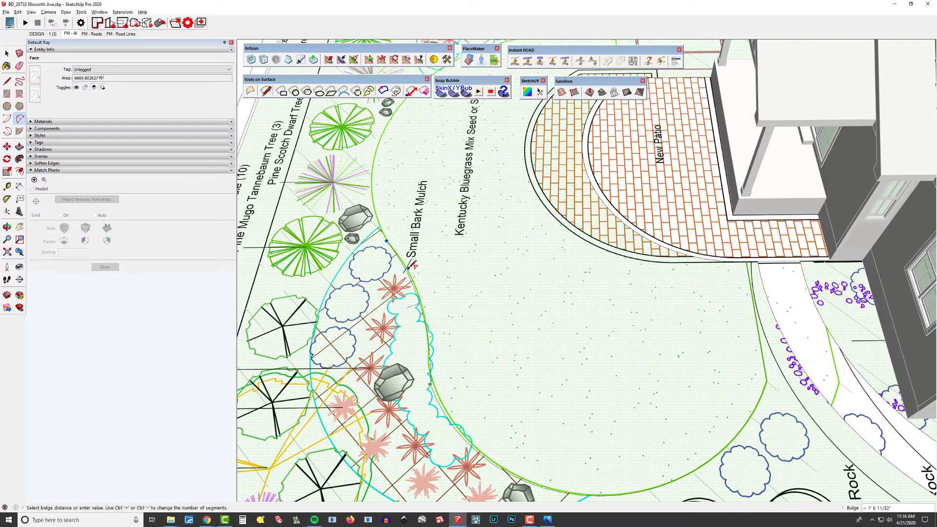
{"action": "scroll", "coordinate": [425, 324], "scroll_direction": "up", "scroll_amount": 1}
{"action": "left_click", "coordinate": [426, 325]}
{"action": "left_click", "coordinate": [435, 412]}
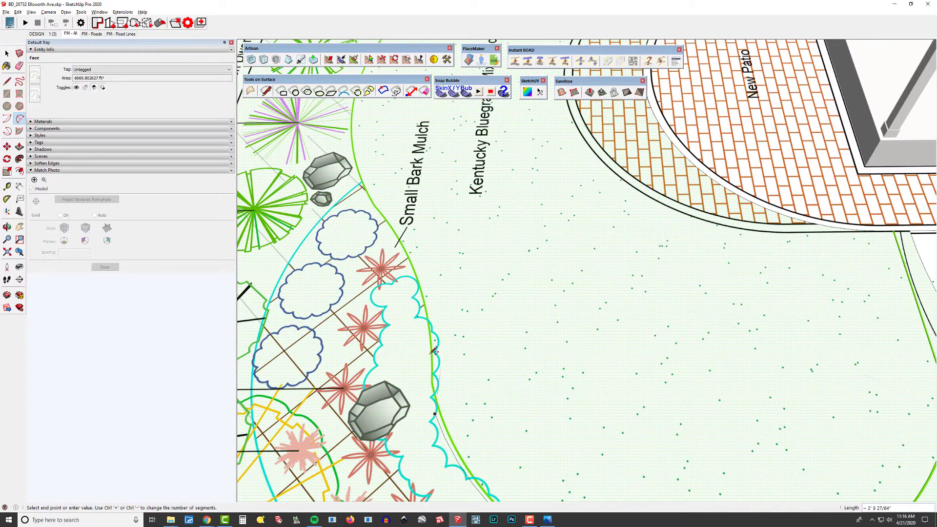
{"action": "left_click", "coordinate": [381, 210]}
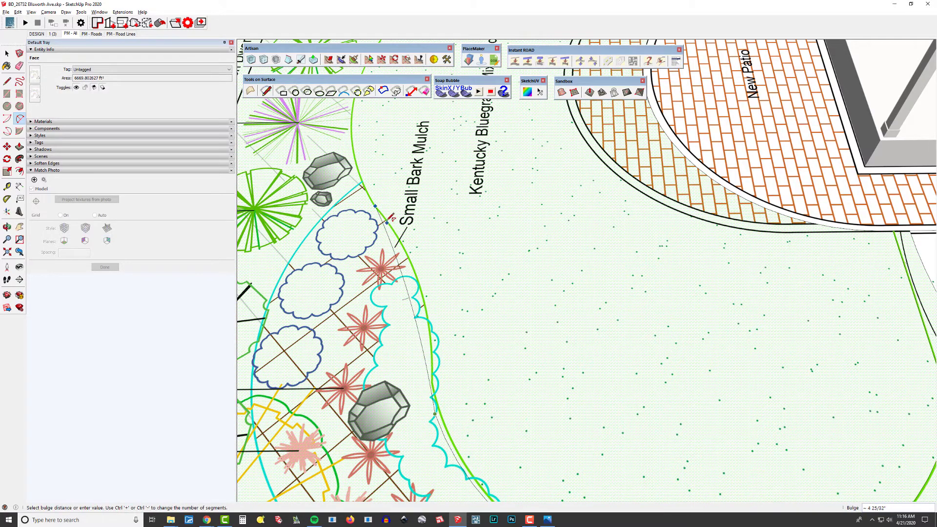
{"action": "scroll", "coordinate": [390, 217], "scroll_direction": "down", "scroll_amount": 2}
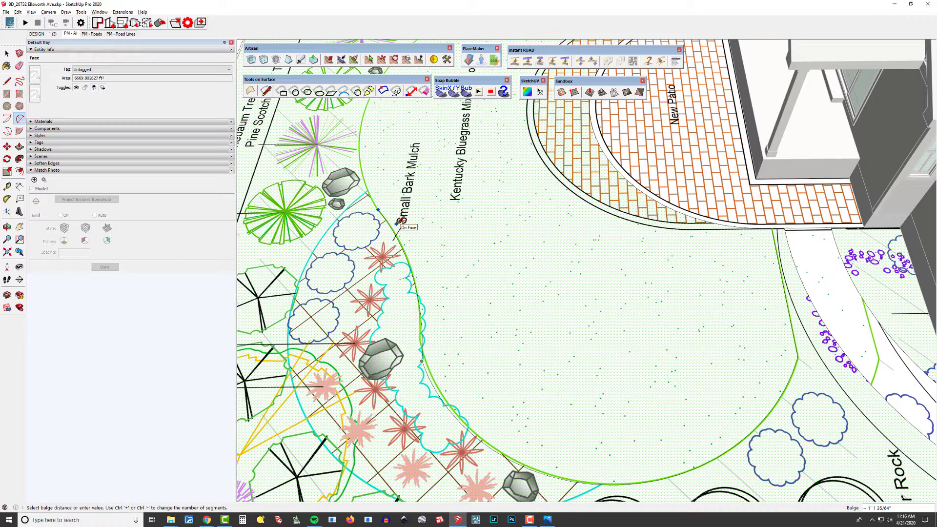
{"action": "left_click", "coordinate": [396, 224]}
Draw a tangent arc about 36' across along the lawn's outer edge, from the bark mulch bed to the corner near the garden bed
{"action": "middle_click_drag", "start_coordinate": [429, 258], "coordinate": [428, 350], "text": "shift"}
{"action": "middle_click_drag", "start_coordinate": [430, 272], "coordinate": [448, 283], "text": "shift"}
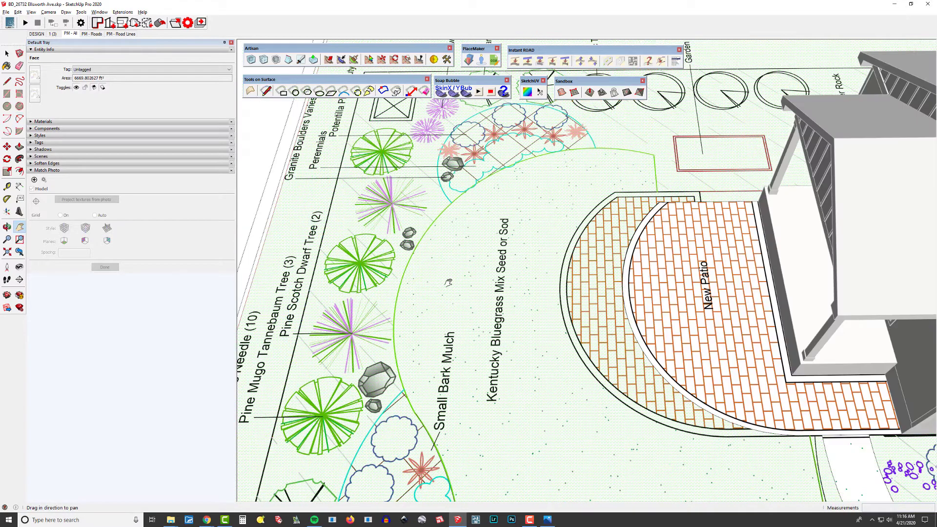
{"action": "left_click", "coordinate": [416, 412]}
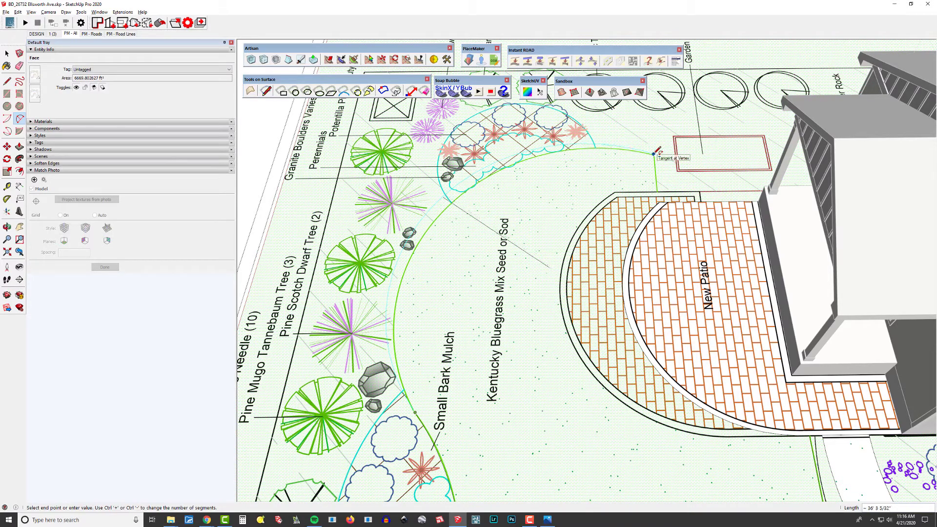
{"action": "double_click", "coordinate": [654, 154]}
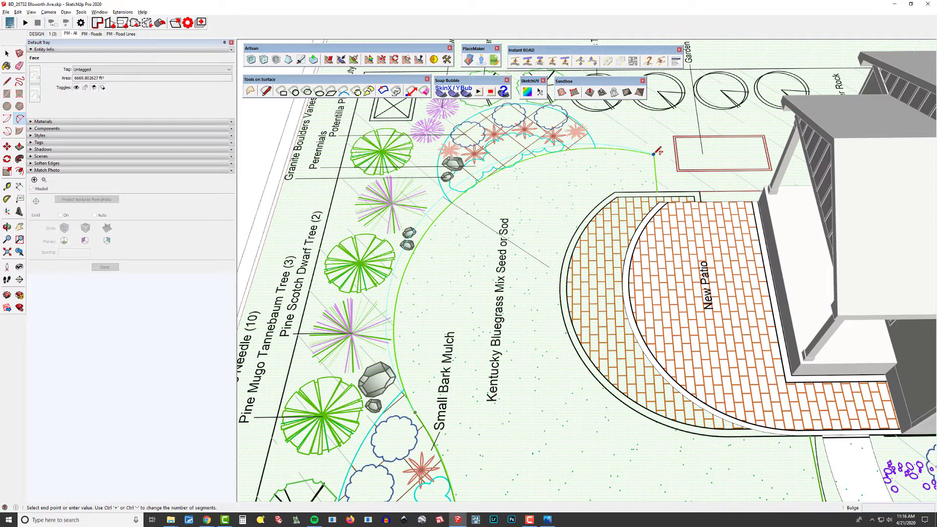
Close the lawn outline with a straight line from the new arc to the patio's edge beside the garden bed
{"action": "key", "text": "l"}
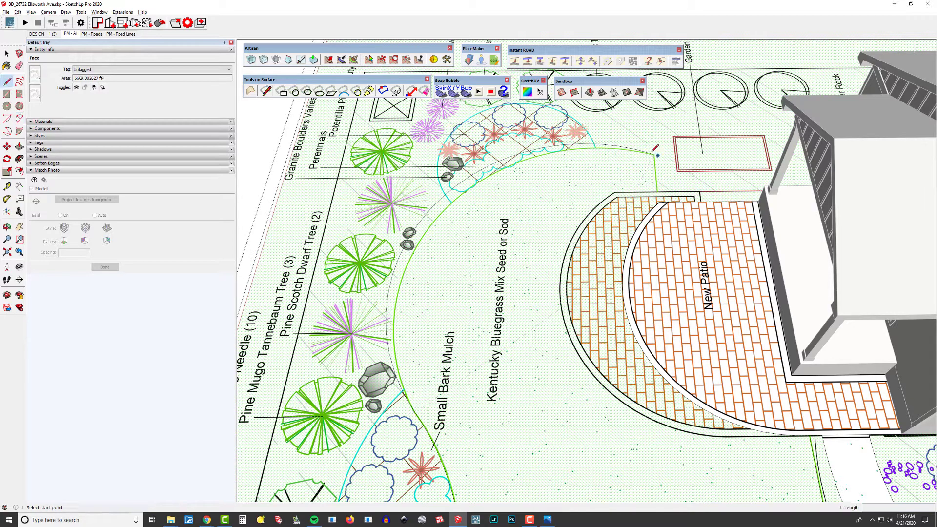
{"action": "left_click", "coordinate": [654, 154]}
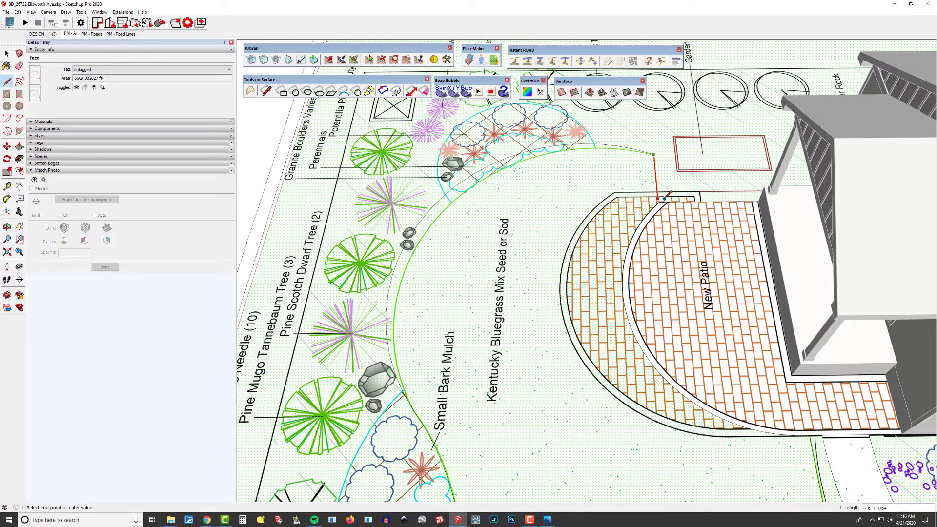
{"action": "scroll", "coordinate": [663, 201], "scroll_direction": "up", "scroll_amount": 2}
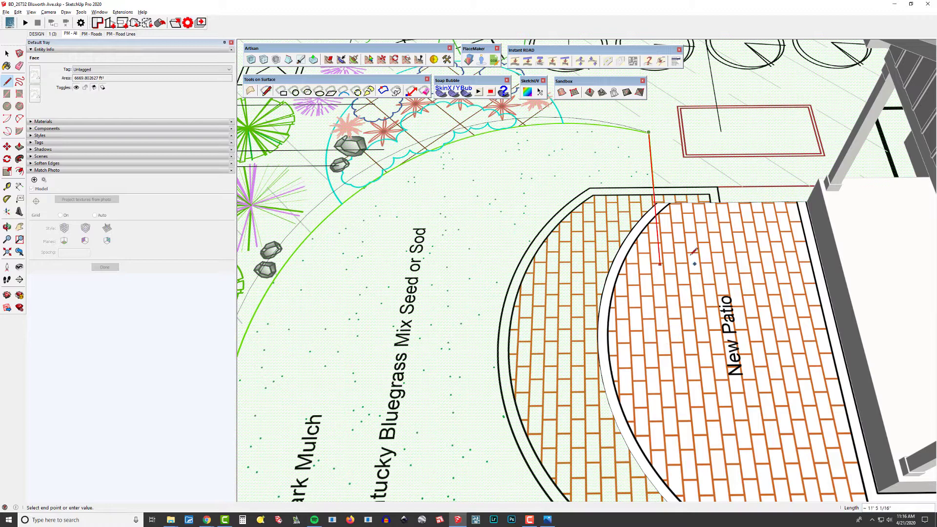
{"action": "left_click", "coordinate": [652, 186]}
{"action": "middle_click_drag", "start_coordinate": [674, 196], "coordinate": [539, 205], "text": "shift"}
{"action": "scroll", "coordinate": [539, 205], "scroll_direction": "down", "scroll_amount": 2}
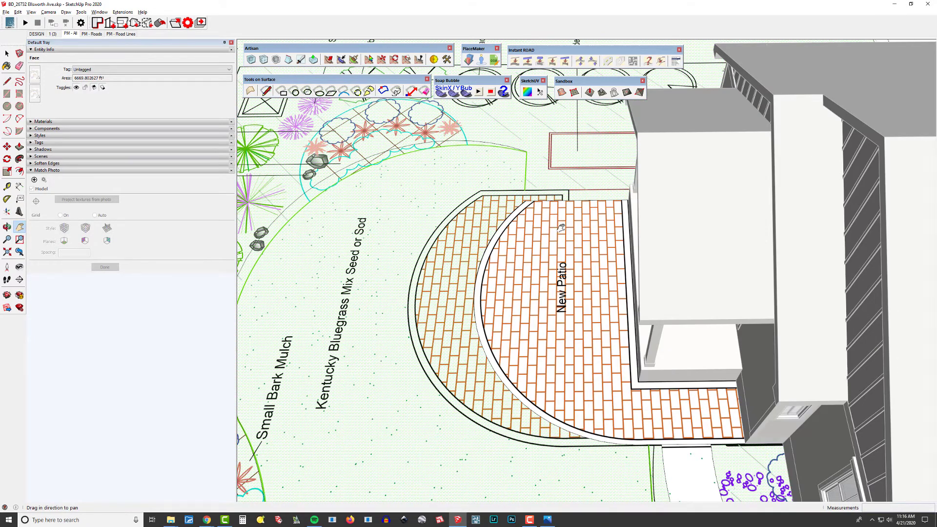
{"action": "scroll", "coordinate": [561, 227], "scroll_direction": "down", "scroll_amount": 2}
{"action": "scroll", "coordinate": [541, 195], "scroll_direction": "up", "scroll_amount": 3}
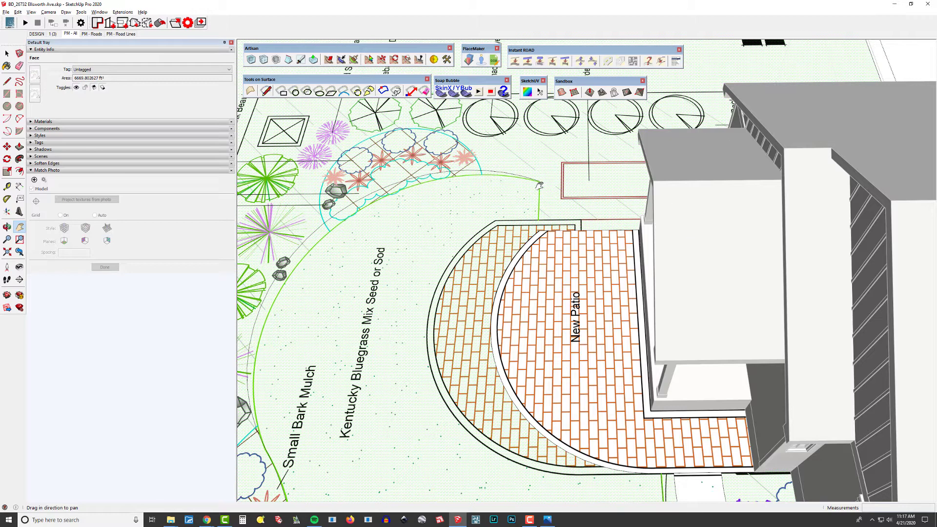
{"action": "key", "text": "l"}
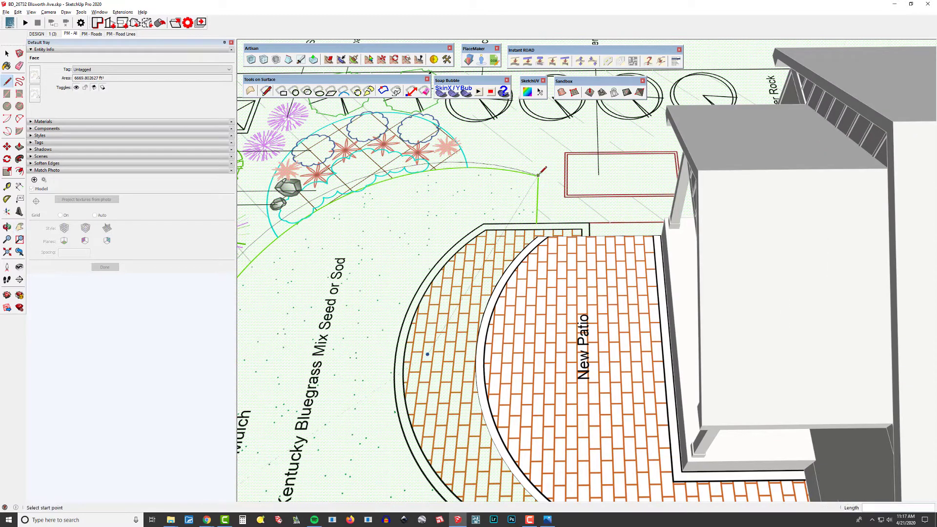
{"action": "left_click", "coordinate": [538, 174]}
{"action": "left_click", "coordinate": [592, 234]}
{"action": "scroll", "coordinate": [591, 236], "scroll_direction": "up", "scroll_amount": 1}
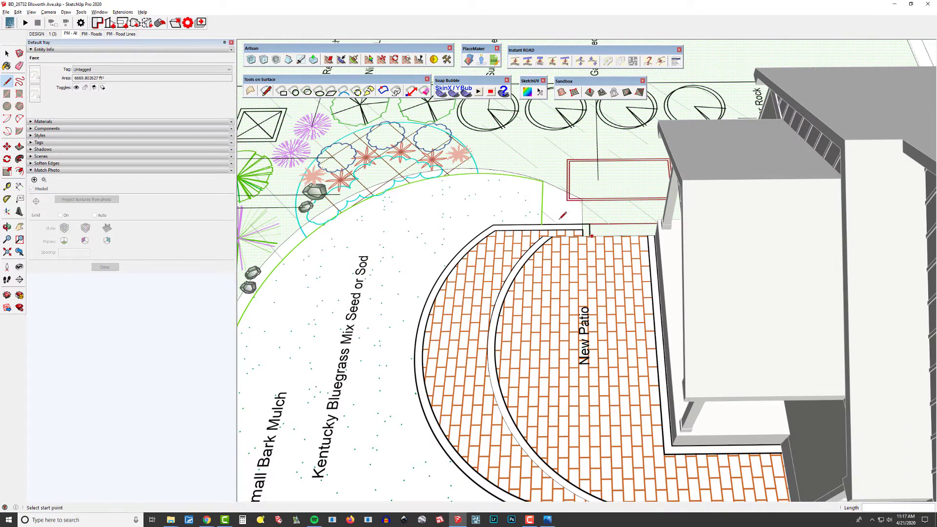
Select the enclosed lawn face with its bounding edges to check that it is a separate surface
{"action": "key", "text": "e"}
{"action": "right_click", "coordinate": [521, 205]}
{"action": "left_click", "coordinate": [487, 196]}
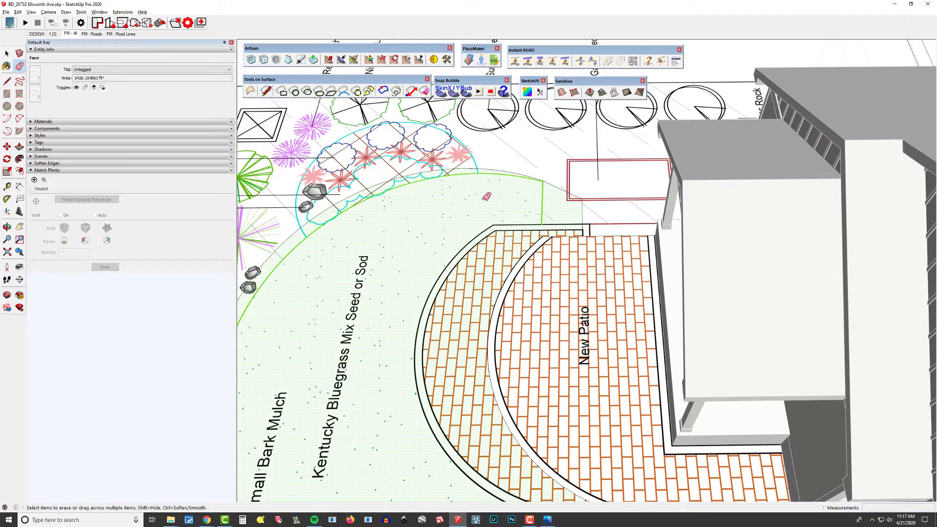
{"action": "left_click", "coordinate": [491, 190]}
{"action": "key", "text": "space"}
{"action": "double_click", "coordinate": [487, 193]}
{"action": "scroll", "coordinate": [489, 194], "scroll_direction": "down", "scroll_amount": 3}
{"action": "middle_click_drag", "start_coordinate": [508, 200], "coordinate": [519, 195], "text": "shift"}
{"action": "key", "text": "space"}
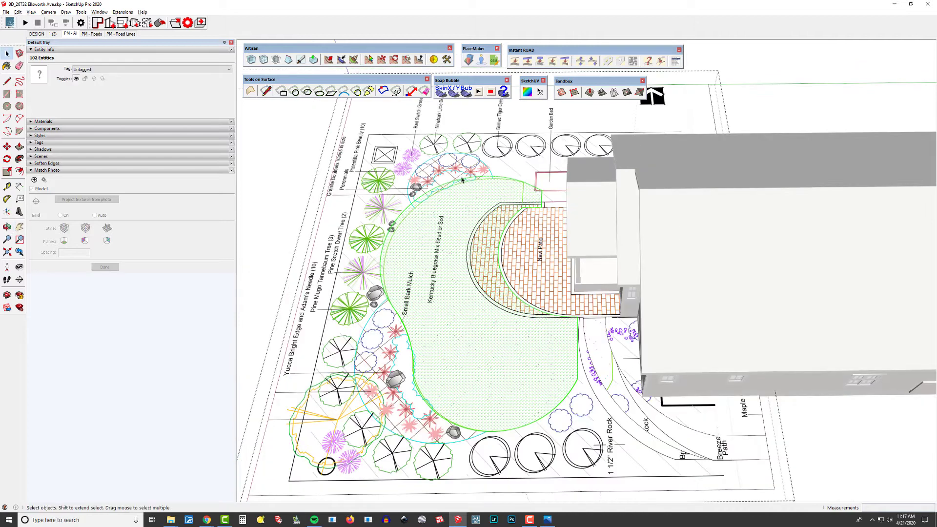
Draw an arc about 31' across around the outer edge of the large bark mulch bed, with a bulge of about 13' 4"
{"action": "scroll", "coordinate": [457, 402], "scroll_direction": "up", "scroll_amount": 3}
{"action": "middle_click_drag", "start_coordinate": [457, 402], "coordinate": [596, 326], "text": "shift"}
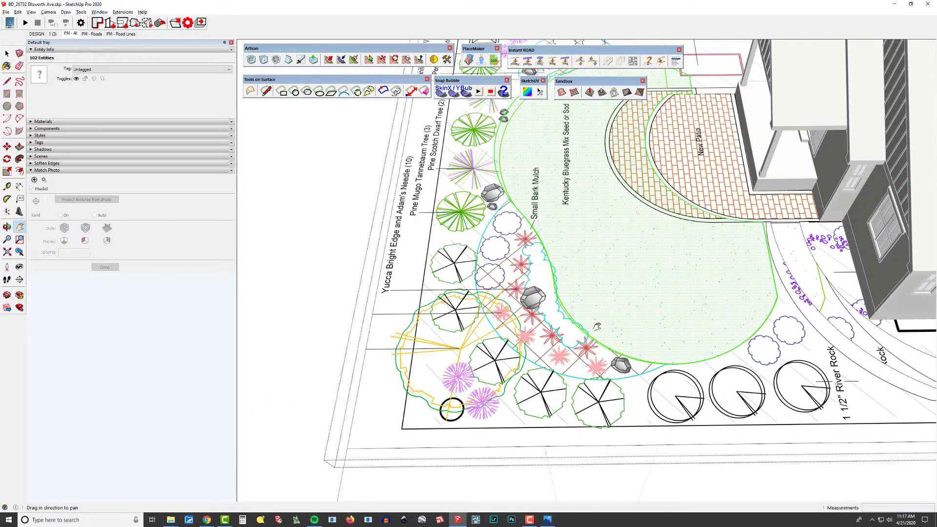
{"action": "key", "text": "a"}
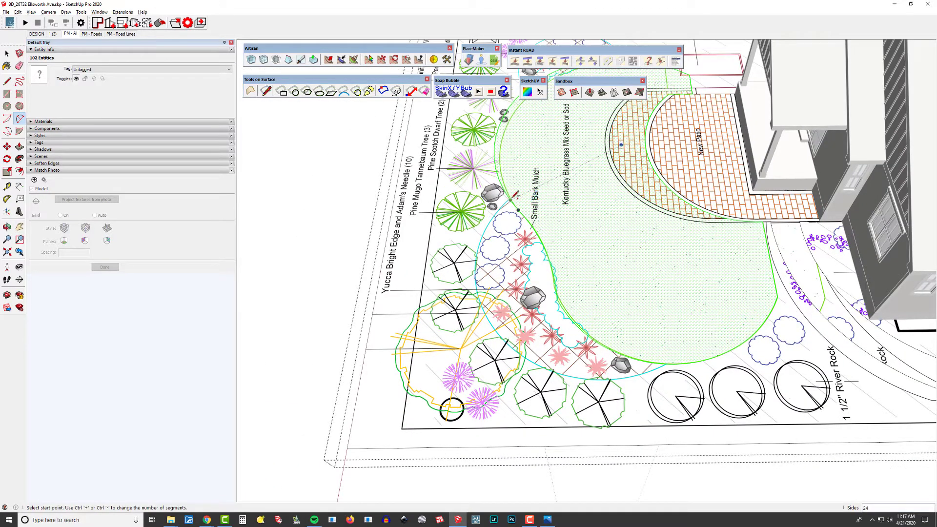
{"action": "left_click", "coordinate": [511, 200]}
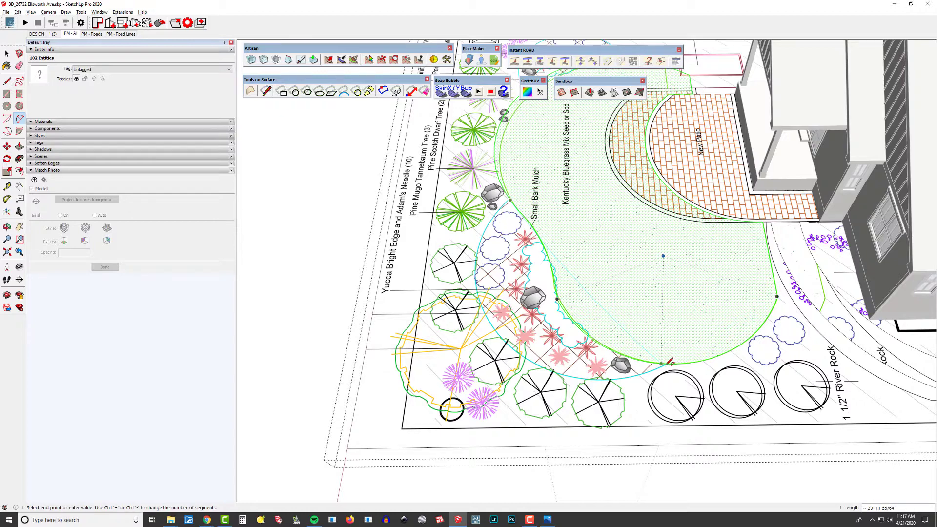
{"action": "left_click", "coordinate": [667, 364]}
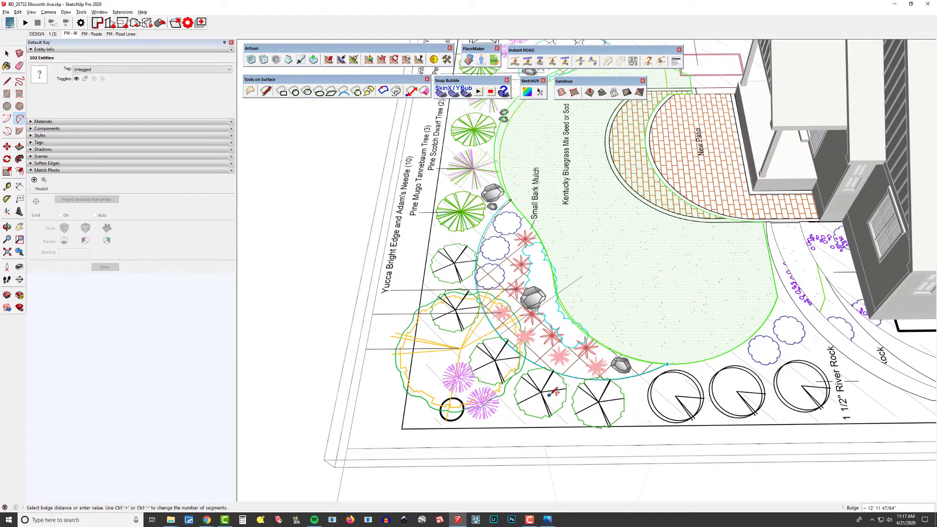
{"action": "left_click", "coordinate": [548, 395]}
{"action": "right_click", "coordinate": [535, 283]}
{"action": "left_click", "coordinate": [562, 372]}
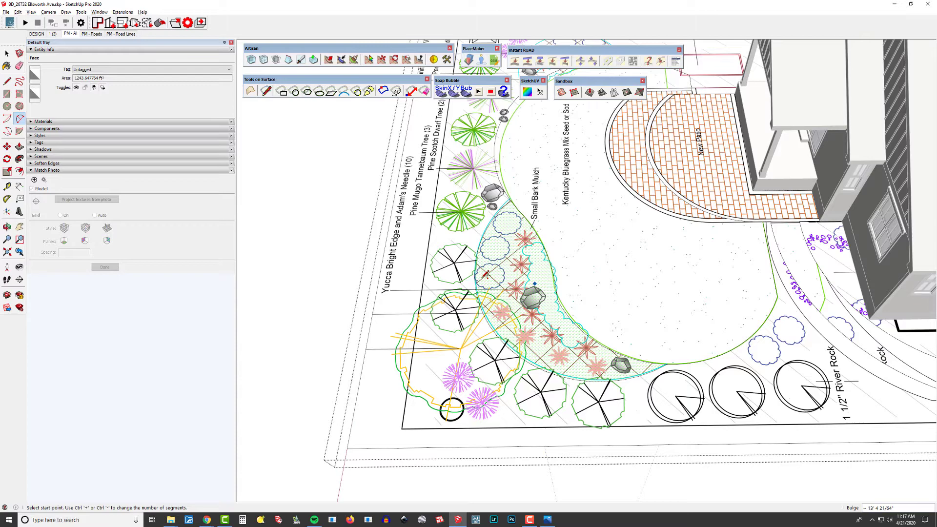
Draw an arc about 17' 3 1/2" across around the outer edge of the smaller planting bed, with a bulge of about 10'
{"action": "middle_click_drag", "start_coordinate": [563, 372], "coordinate": [563, 372], "text": "shift"}
{"action": "middle_click_drag", "start_coordinate": [569, 240], "coordinate": [577, 493], "text": "shift"}
{"action": "scroll", "coordinate": [524, 342], "scroll_direction": "up", "scroll_amount": 4}
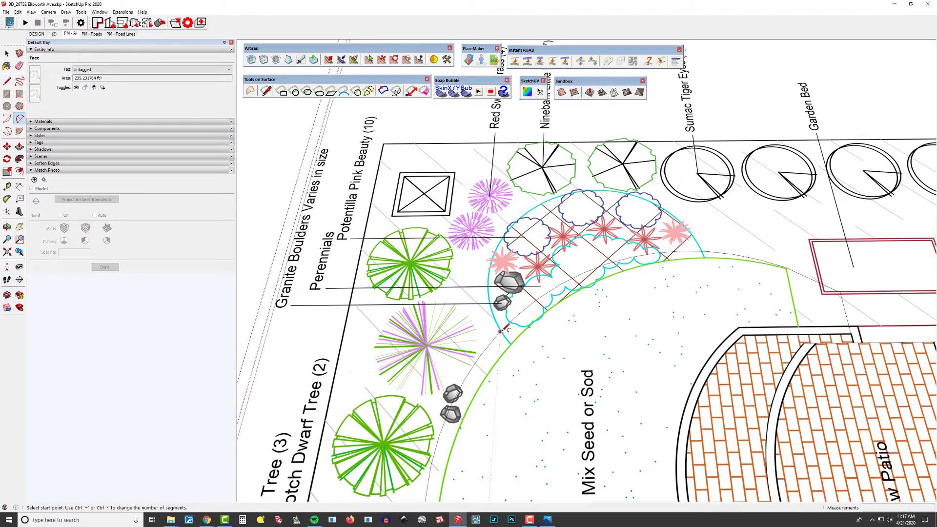
{"action": "left_click", "coordinate": [500, 331]}
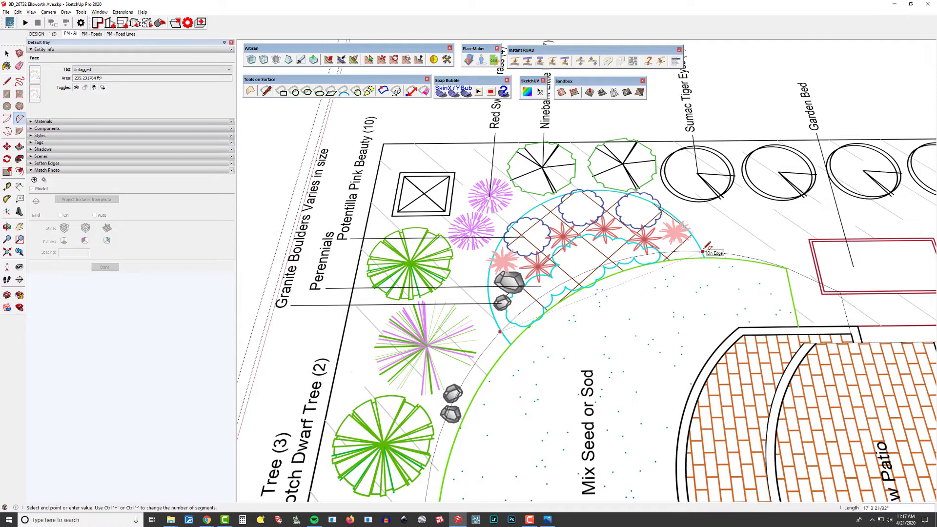
{"action": "left_click", "coordinate": [702, 251]}
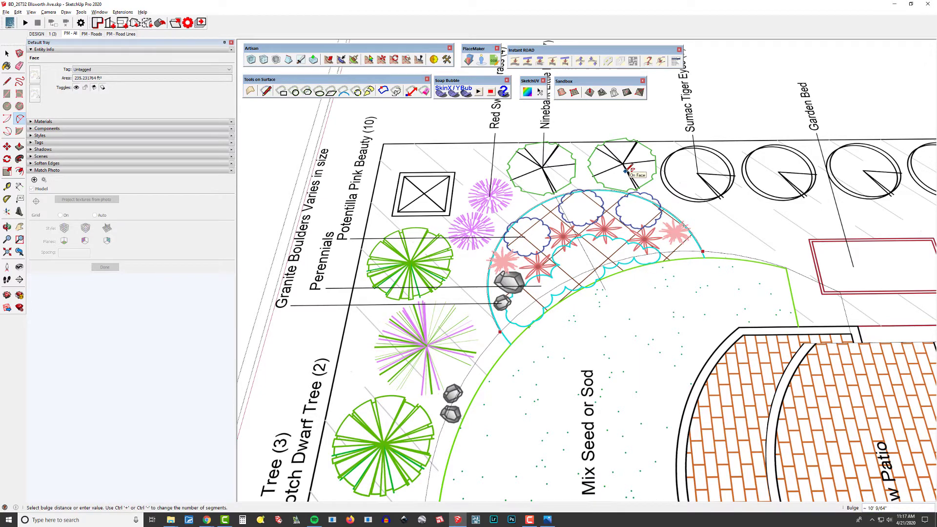
{"action": "left_click", "coordinate": [629, 176]}
Check the traced surfaces by selecting the planting beds, lawn, breeze path and surrounding yard with their edges from different sides
{"action": "scroll", "coordinate": [582, 186], "scroll_direction": "down", "scroll_amount": 3}
{"action": "key", "text": "h"}
{"action": "middle_click_drag", "start_coordinate": [527, 224], "coordinate": [447, 199], "text": "shift"}
{"action": "scroll", "coordinate": [534, 202], "scroll_direction": "down", "scroll_amount": 5}
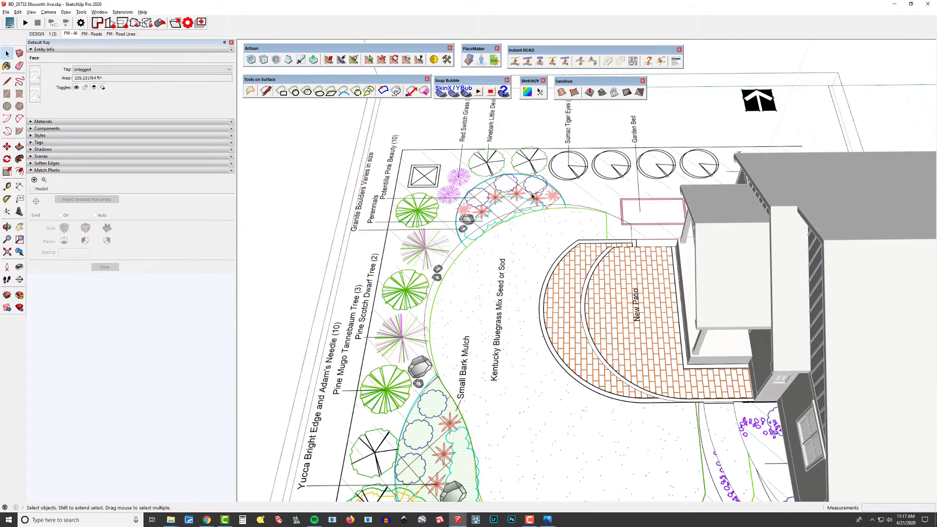
{"action": "middle_click_drag", "start_coordinate": [514, 325], "coordinate": [513, 325], "text": "shift"}
{"action": "key", "text": "space"}
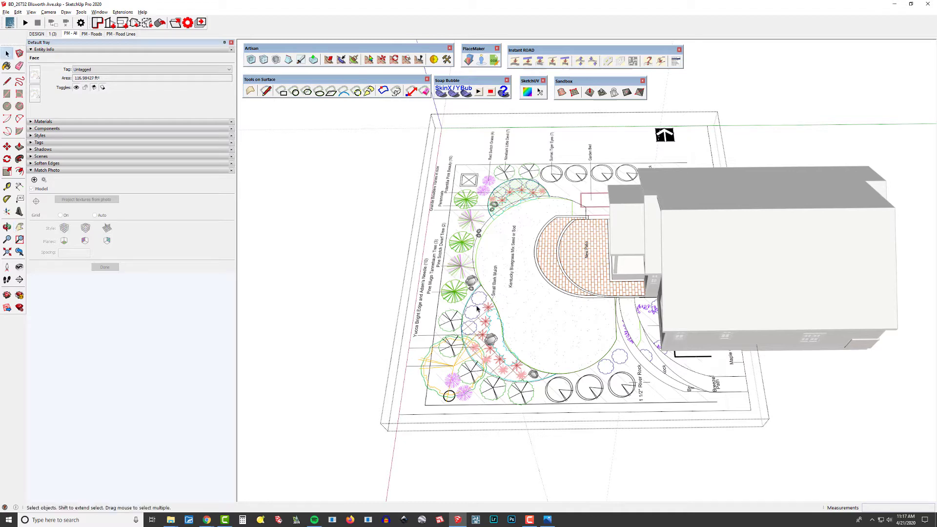
{"action": "scroll", "coordinate": [477, 305], "scroll_direction": "up", "scroll_amount": 2}
{"action": "double_click", "coordinate": [482, 316]}
{"action": "double_click", "coordinate": [529, 150]}
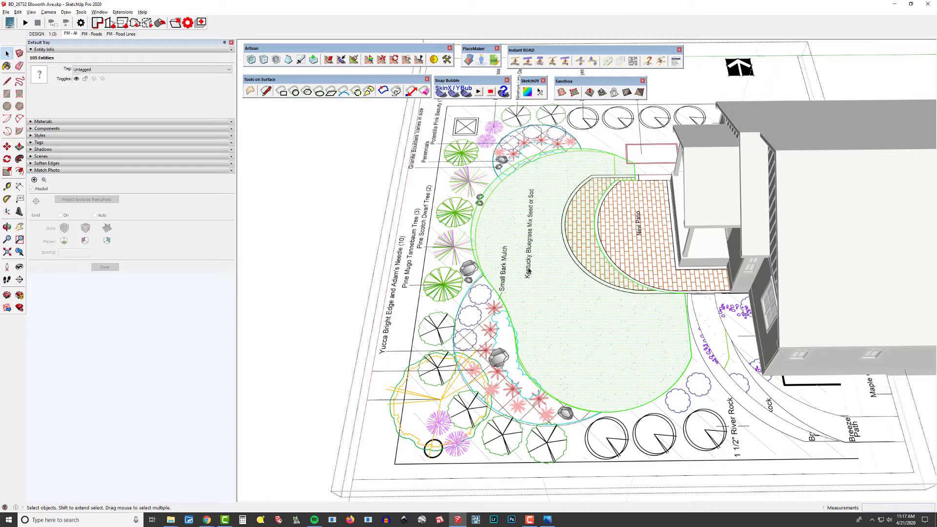
{"action": "middle_click_drag", "start_coordinate": [528, 272], "coordinate": [724, 273]}
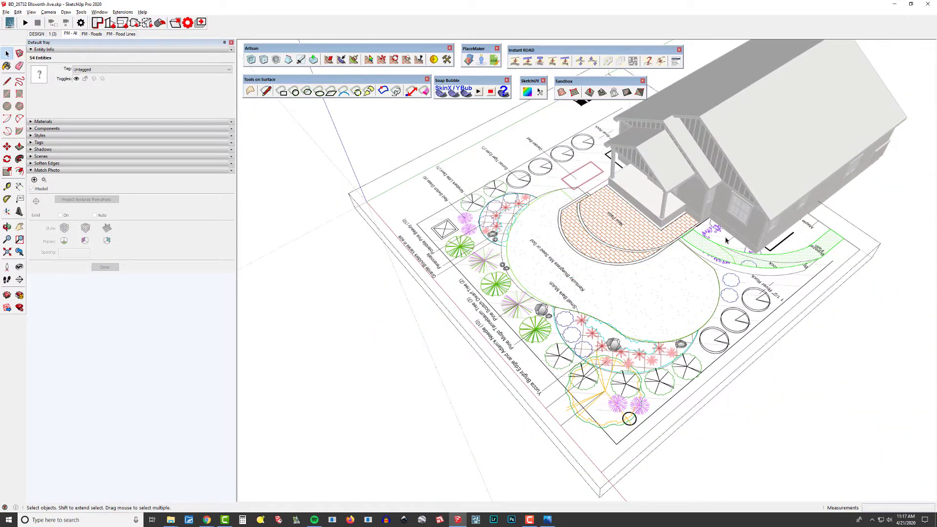
{"action": "middle_click_drag", "start_coordinate": [565, 286], "coordinate": [442, 273]}
{"action": "scroll", "coordinate": [525, 259], "scroll_direction": "up", "scroll_amount": 3}
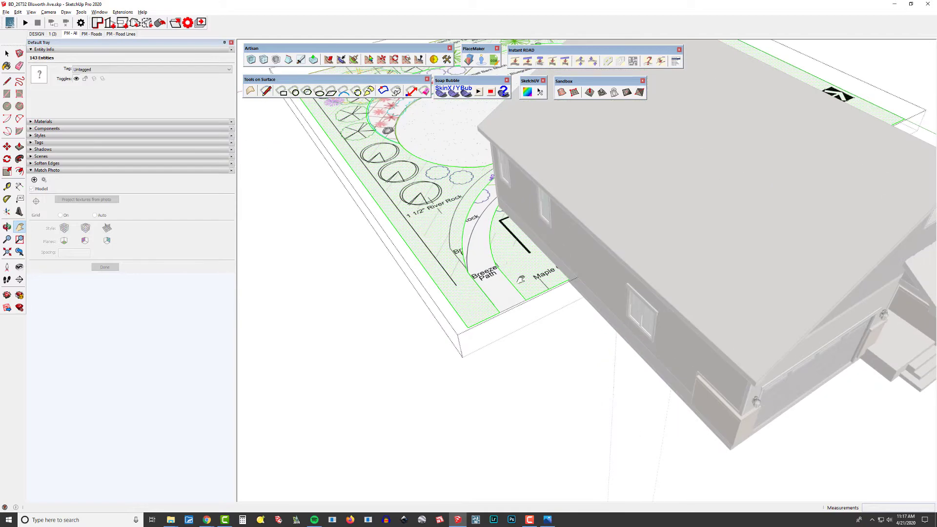